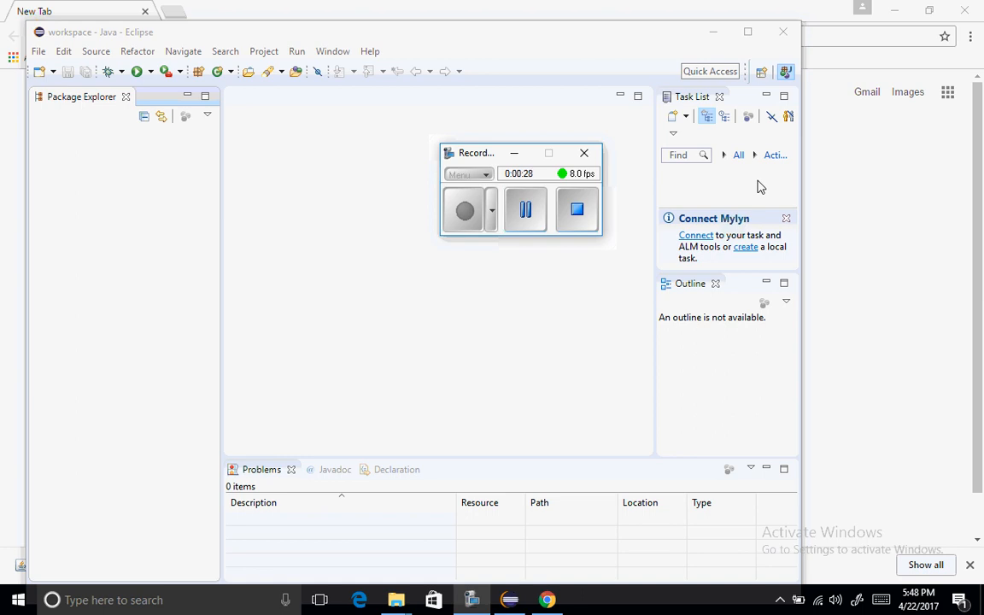
Search the web in a new Chrome tab for "download eclipse windowbuilder" and open the Installing WindowBuilder Pro page
click(260, 12)
click(178, 12)
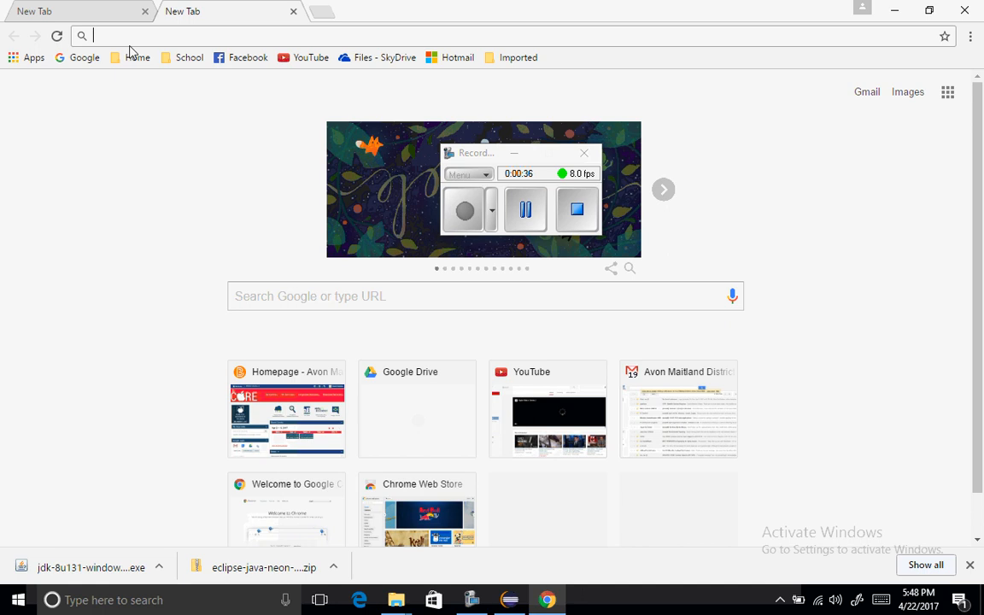
text(download)
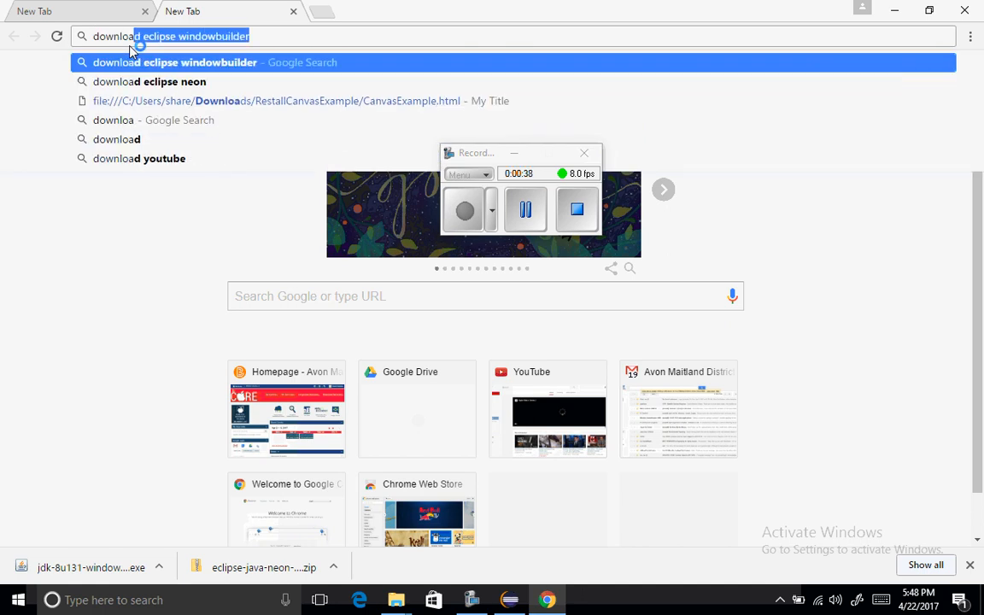
text( ecli)
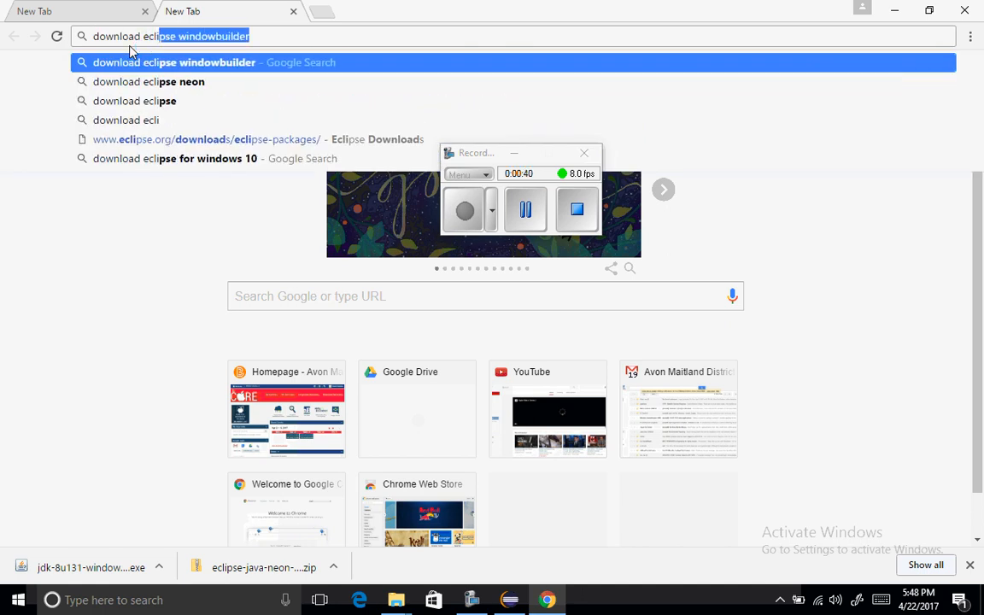
key(Return)
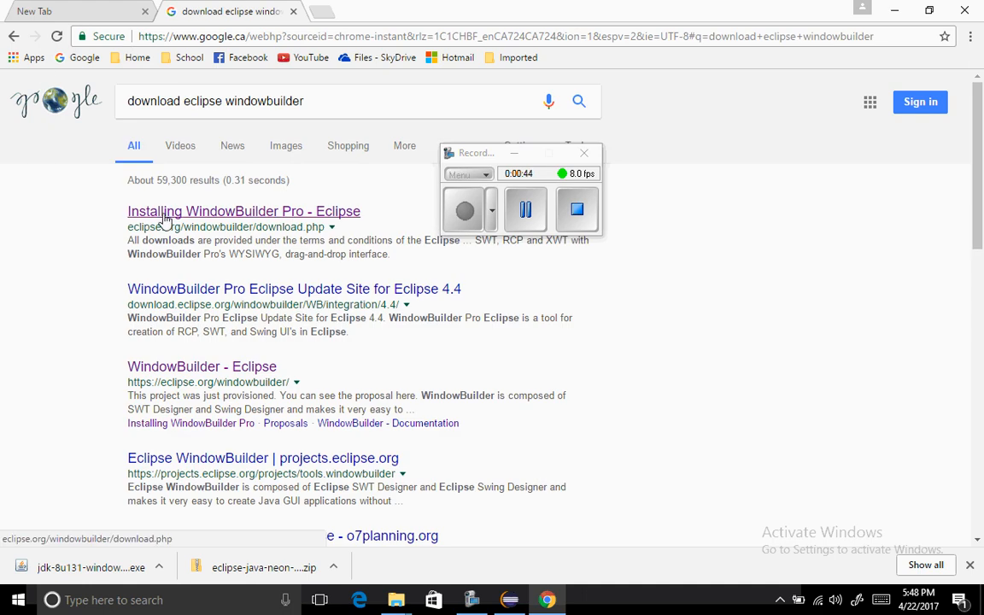
click(166, 219)
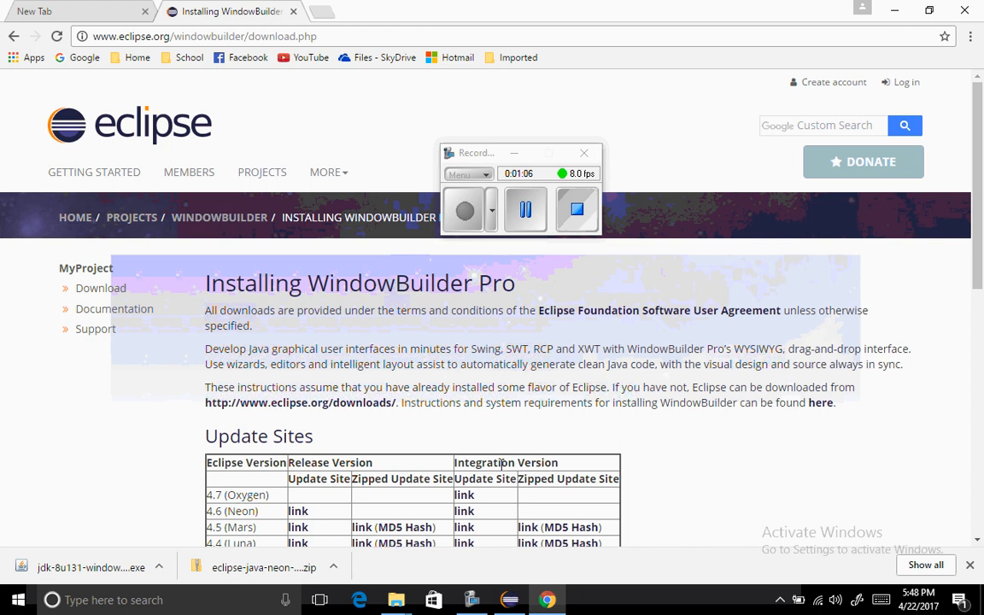
Copy the link address of the 4.6 (Neon) integration version update site and switch to Eclipse
right_click(467, 514)
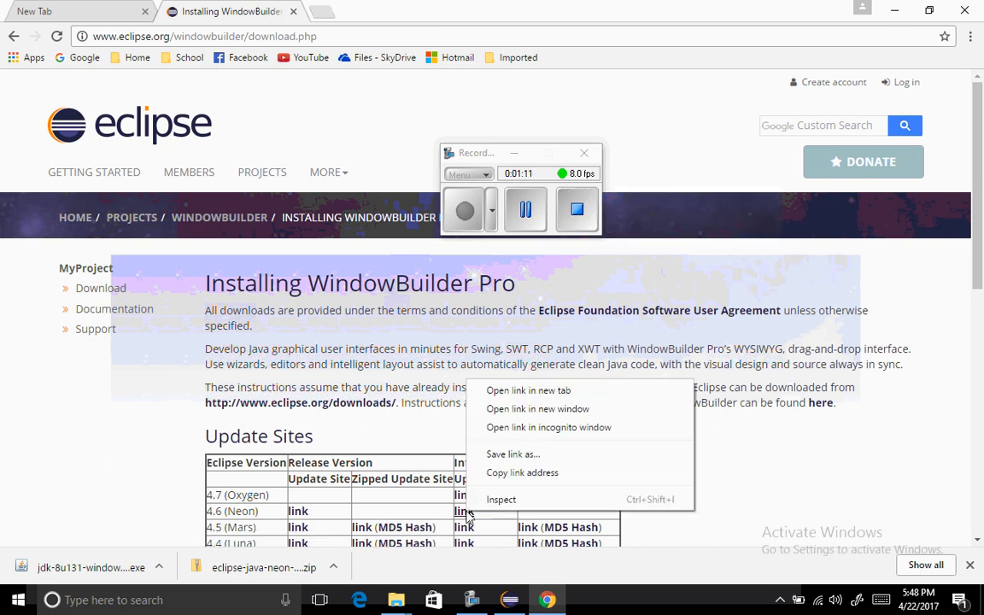
click(523, 472)
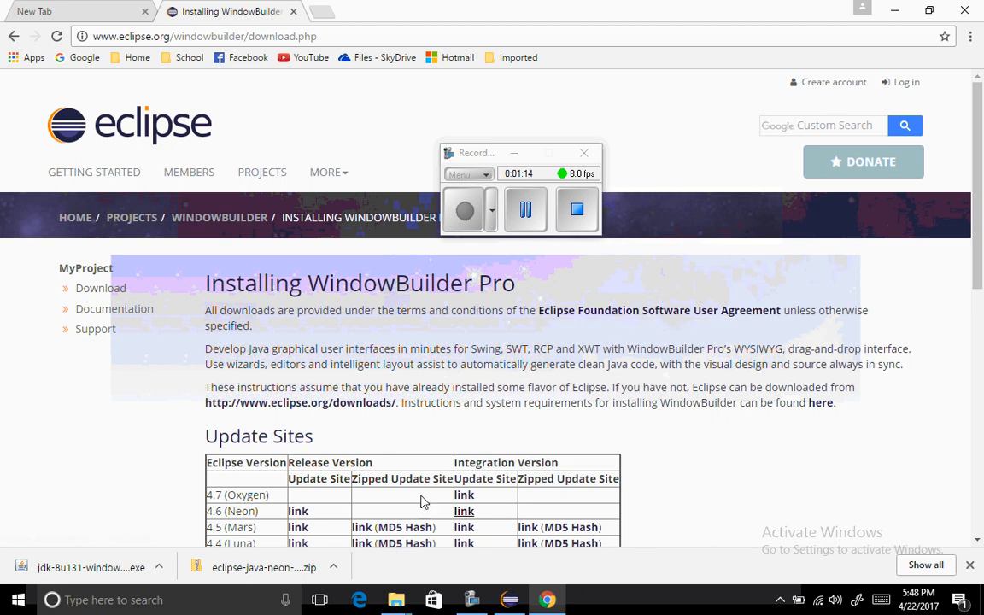
click(510, 599)
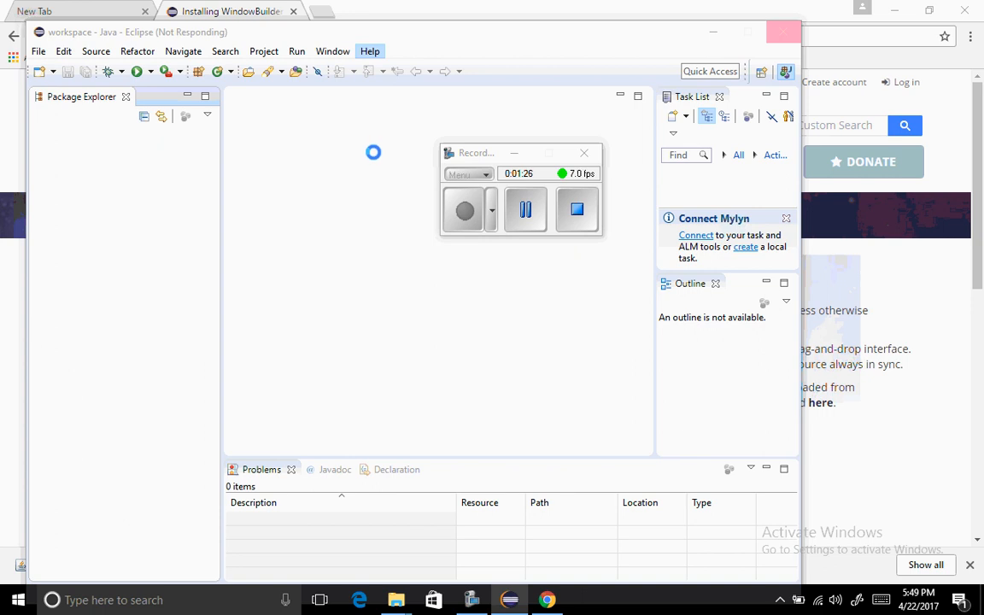
click(515, 155)
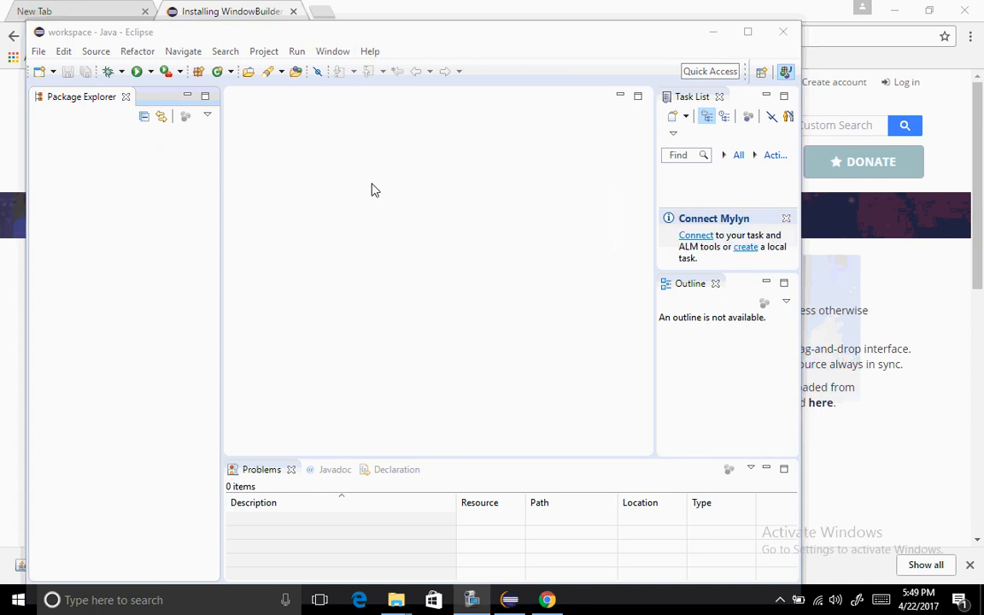
In the Install New Software dialog, add a repository using the copied WindowBuilder 4.6 integration address as both name and location
click(371, 53)
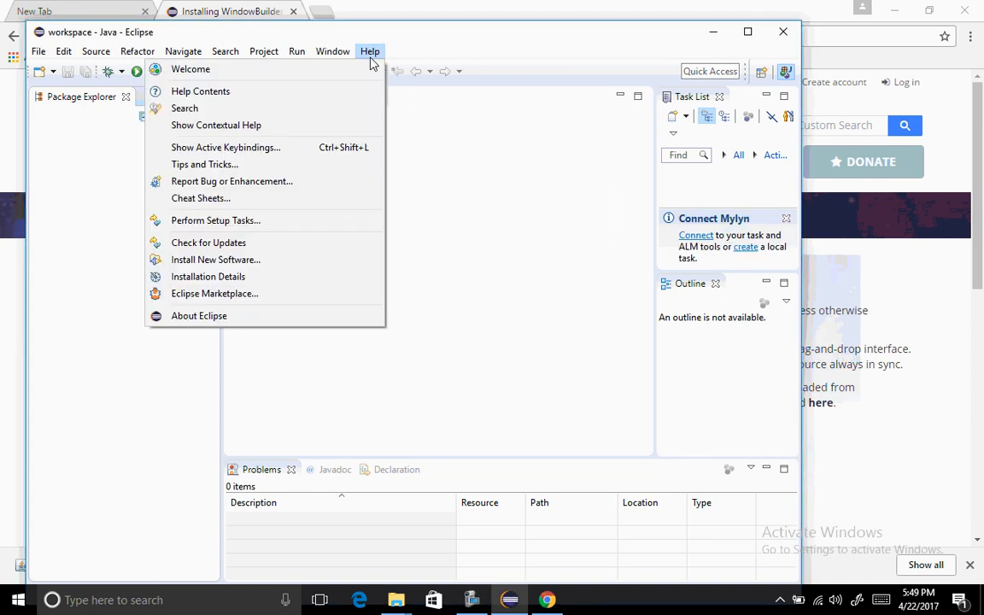
click(242, 258)
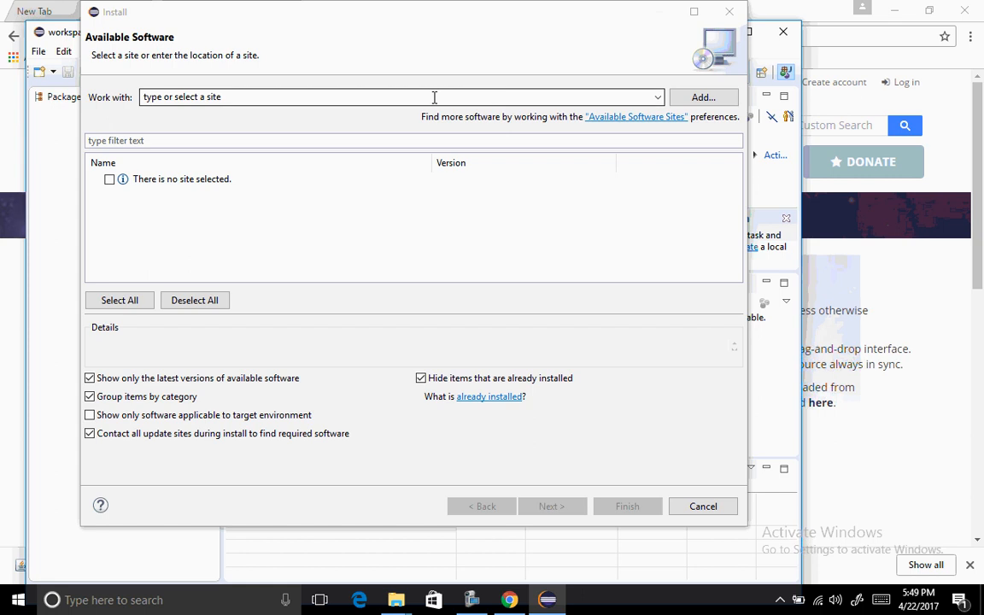
click(657, 98)
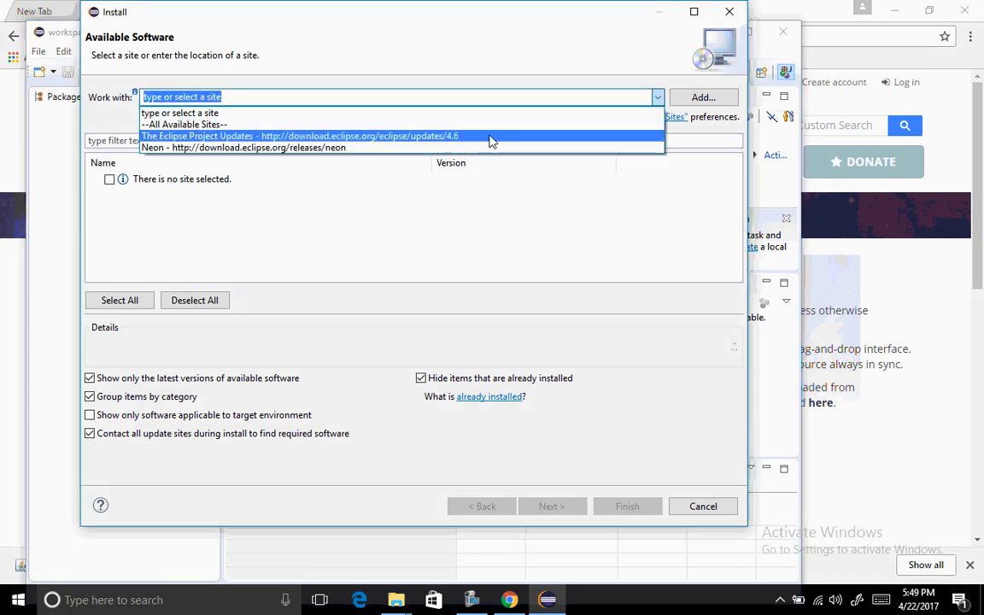
click(538, 89)
click(702, 97)
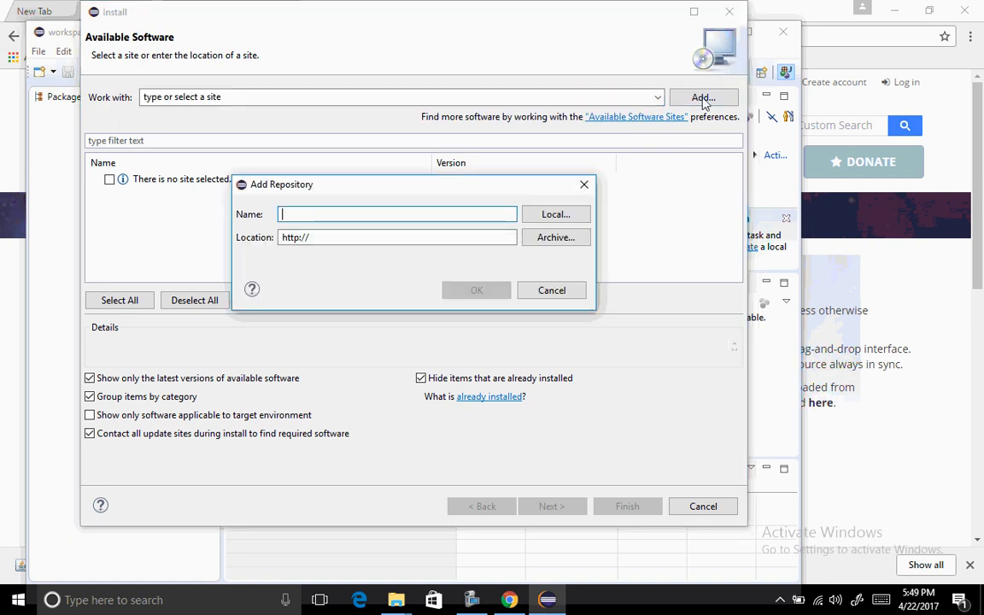
key(ctrl+v)
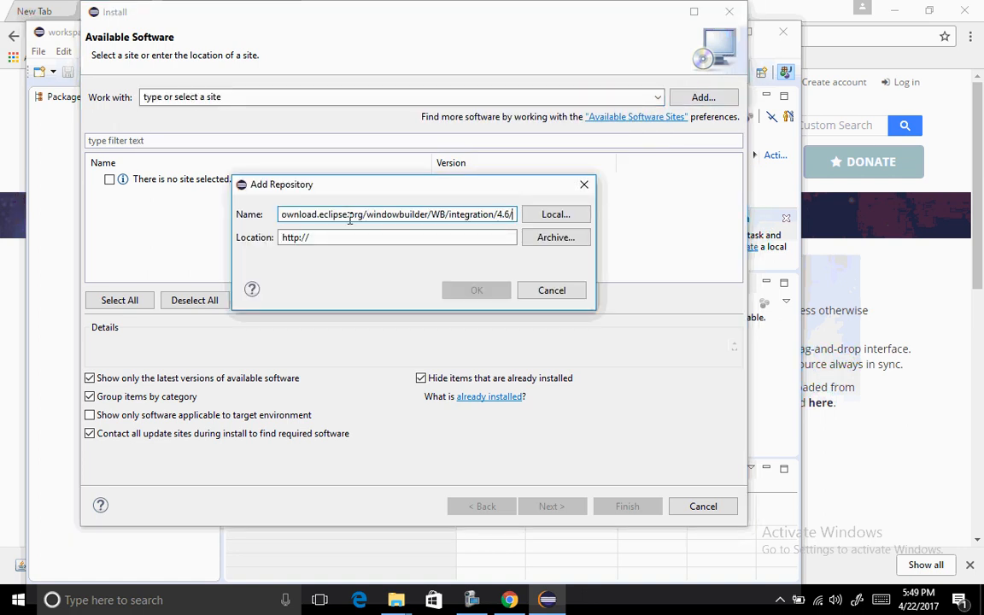
drag(325, 237, 197, 245)
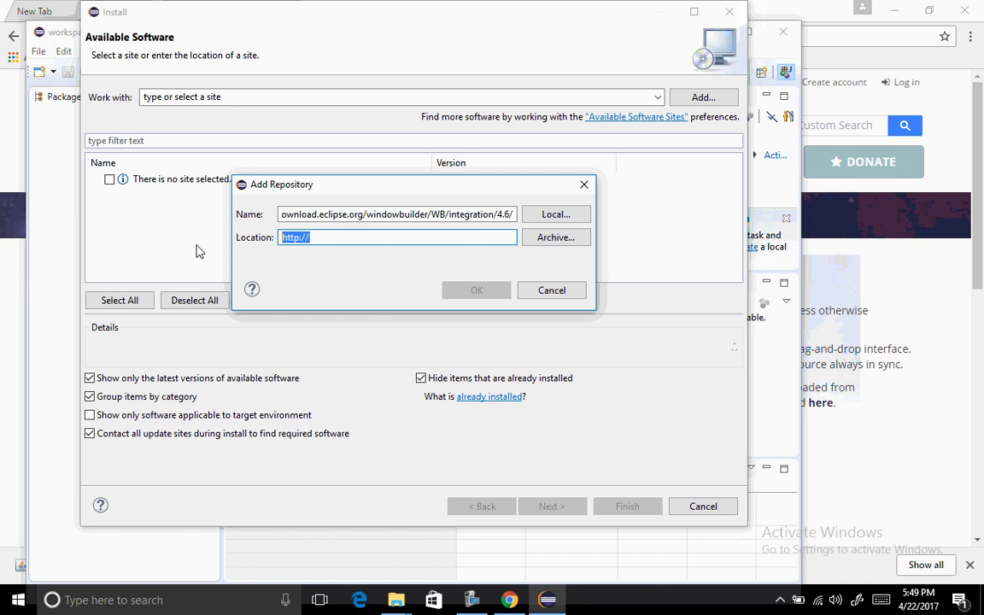
key(ctrl+v)
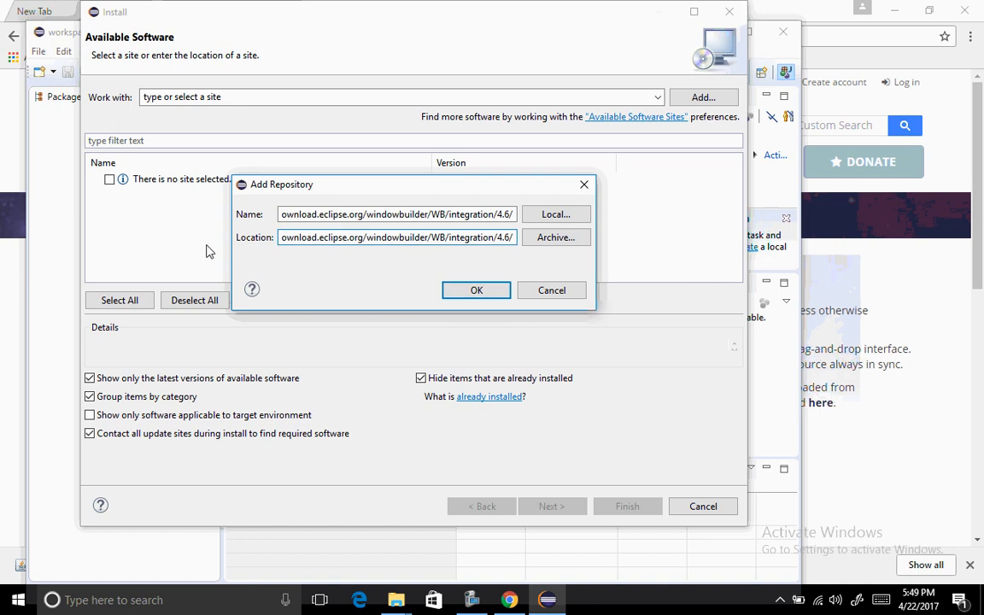
click(474, 292)
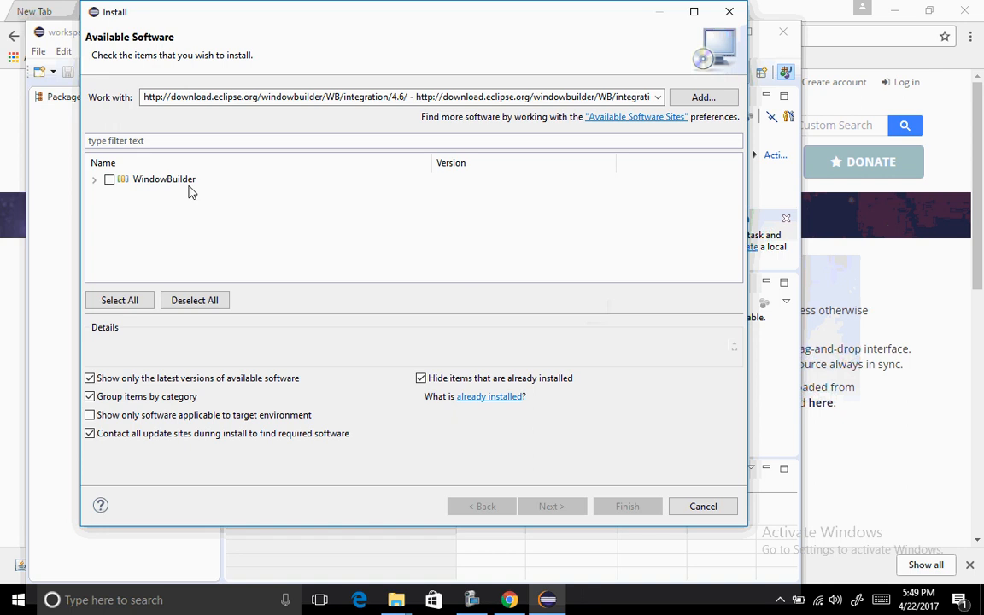
Select the whole WindowBuilder package for installation, accept the license agreement and finish the install wizard
click(109, 181)
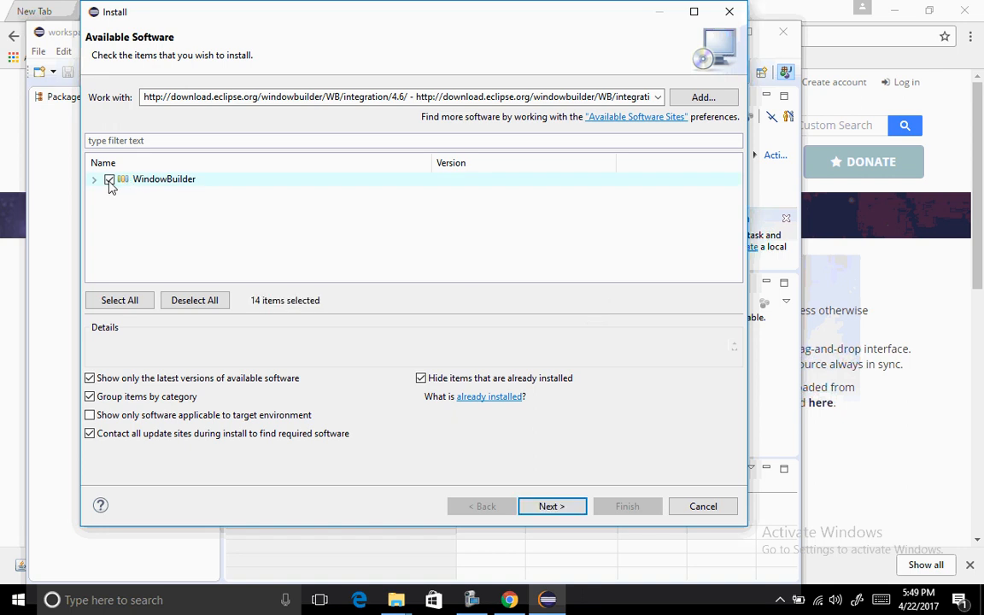
click(557, 504)
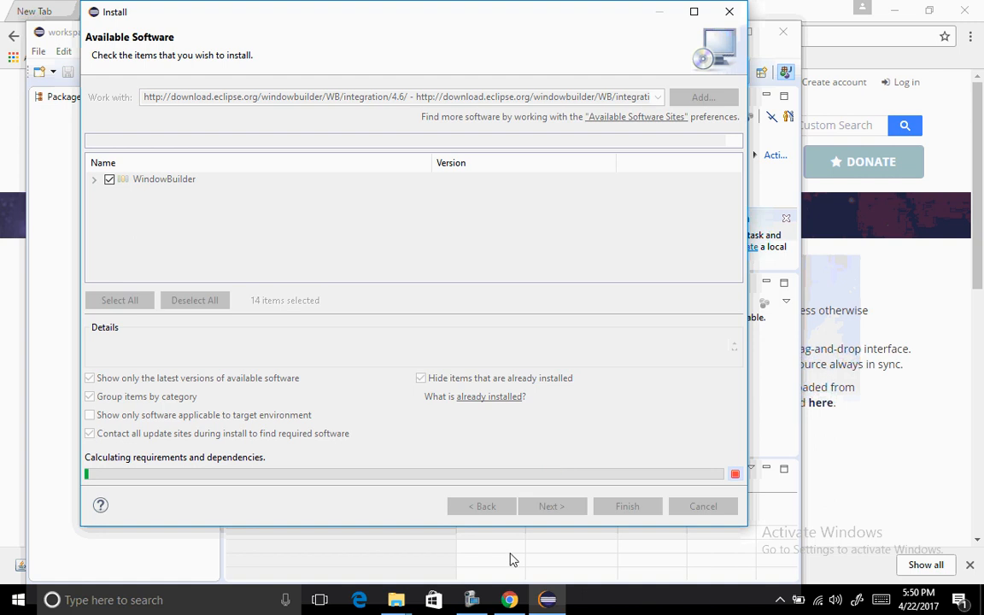
click(471, 600)
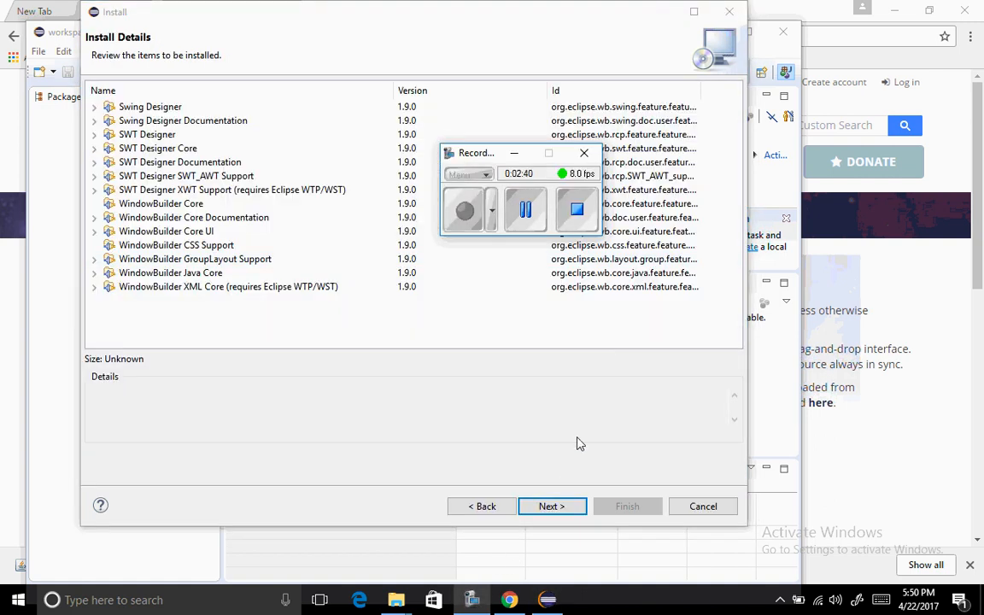
click(552, 507)
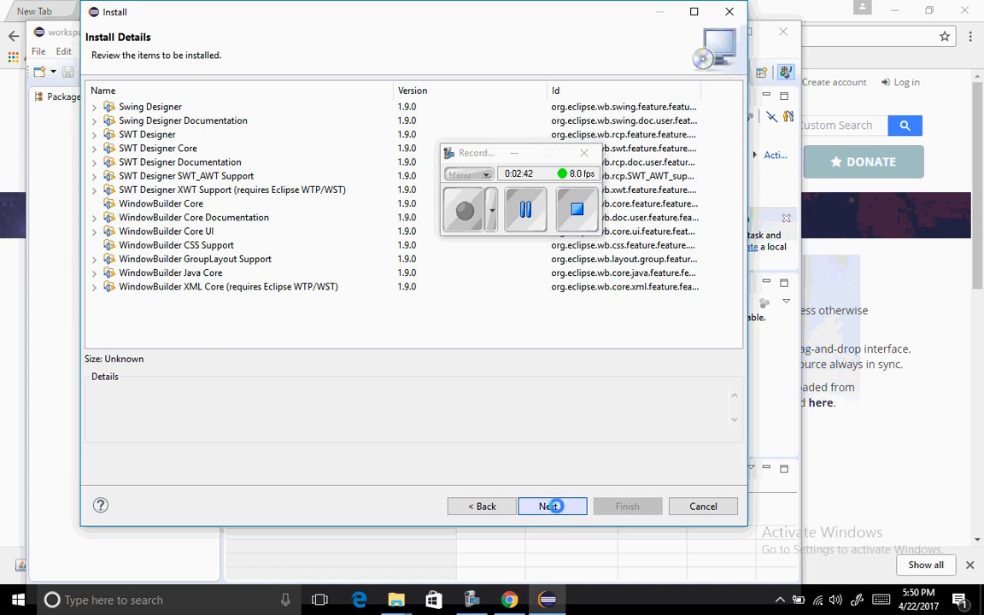
click(466, 418)
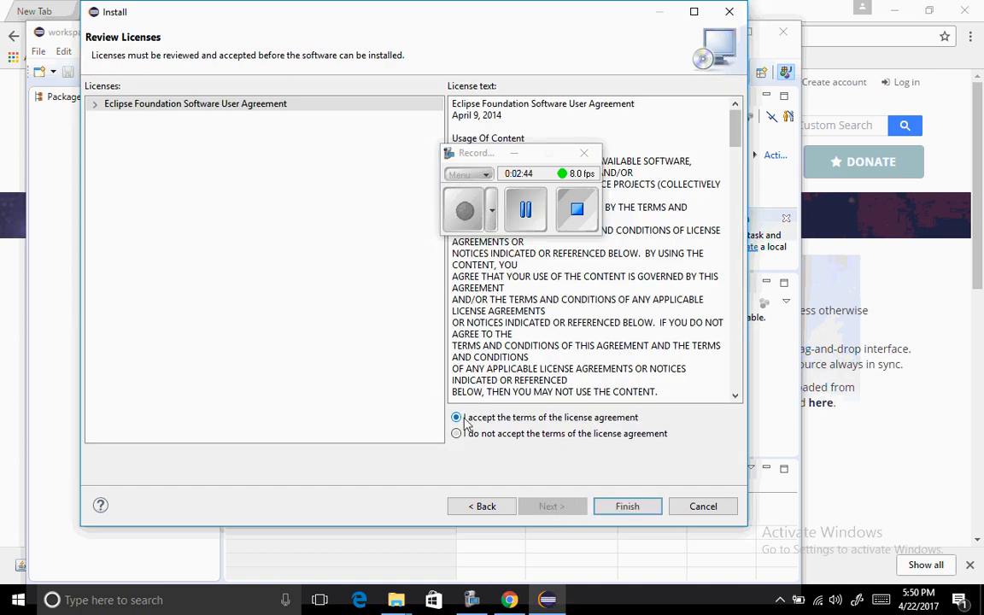
click(626, 507)
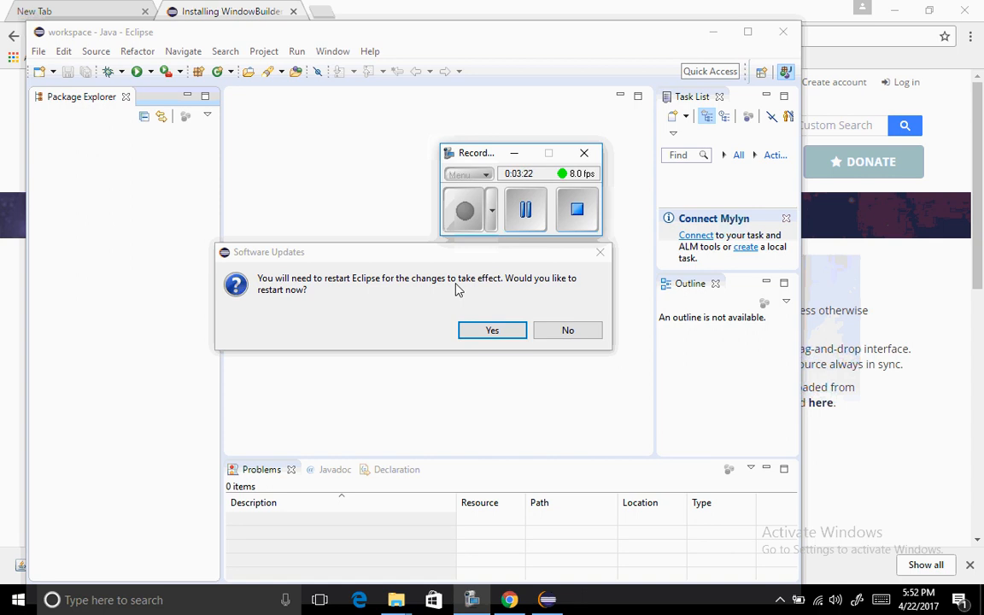
click(524, 224)
click(466, 211)
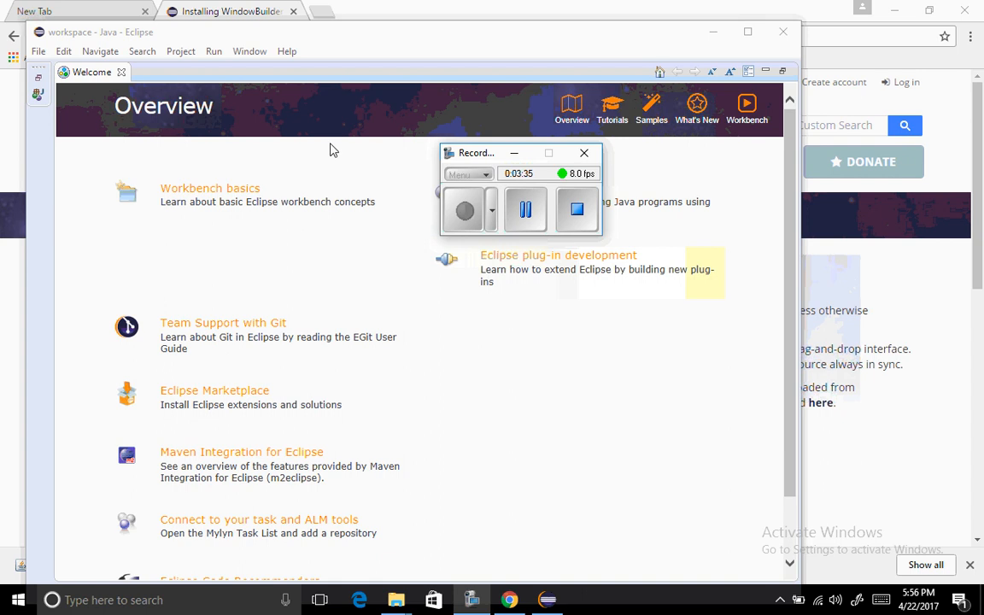
Close the Welcome page to reveal the Java workbench
click(122, 73)
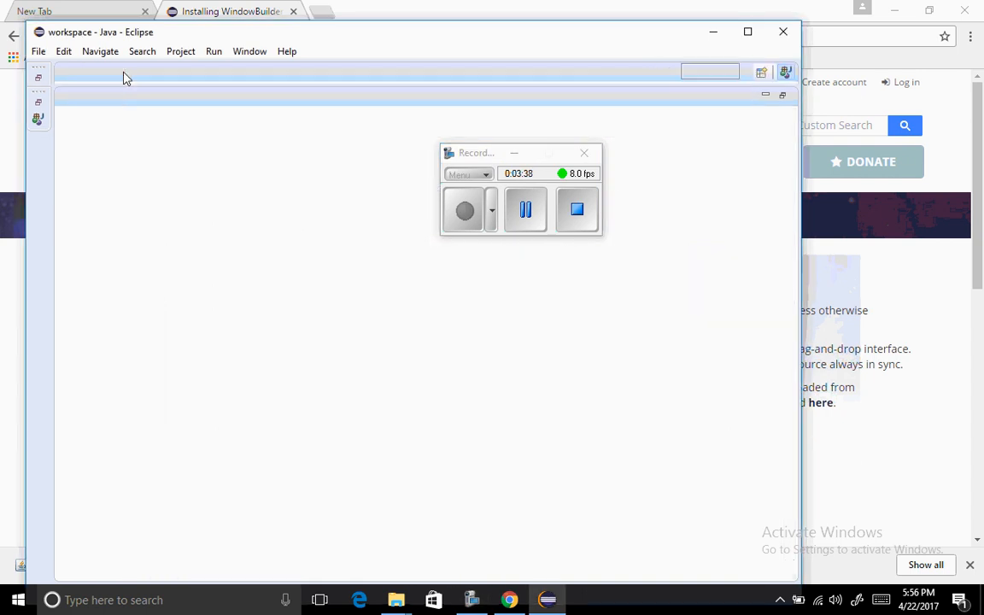
click(39, 52)
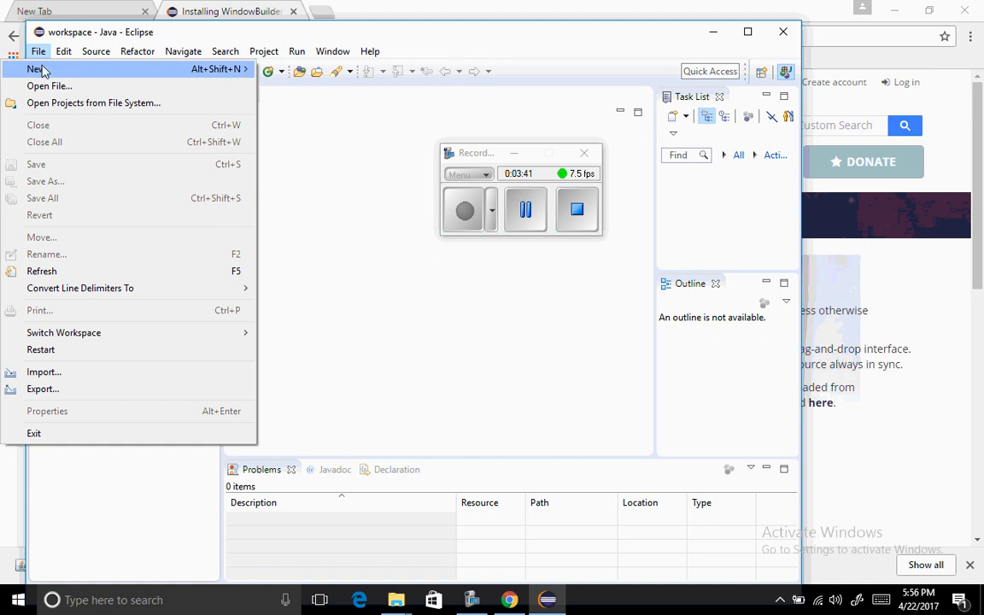
mouse_move(39, 68)
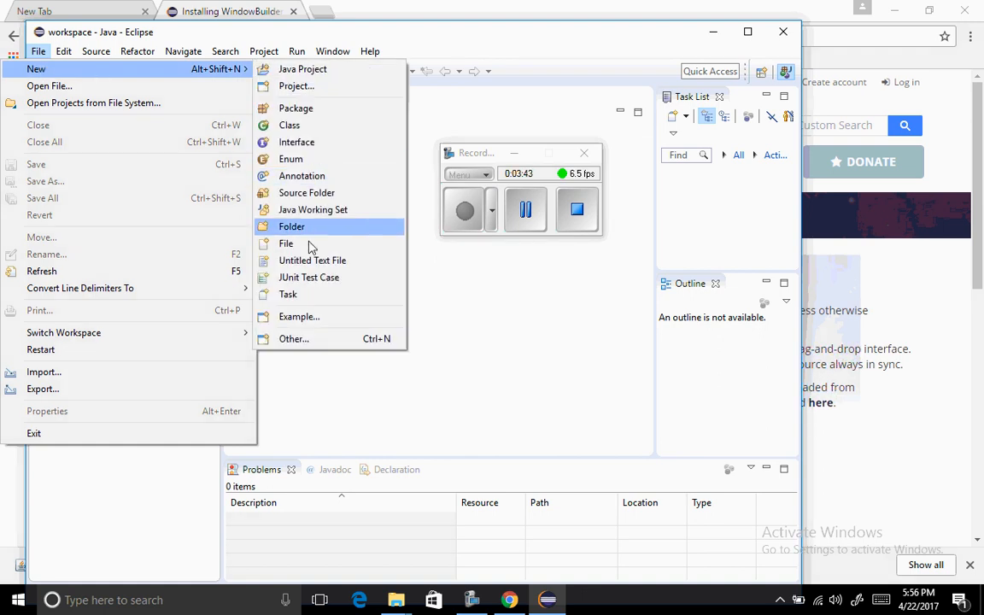
click(290, 340)
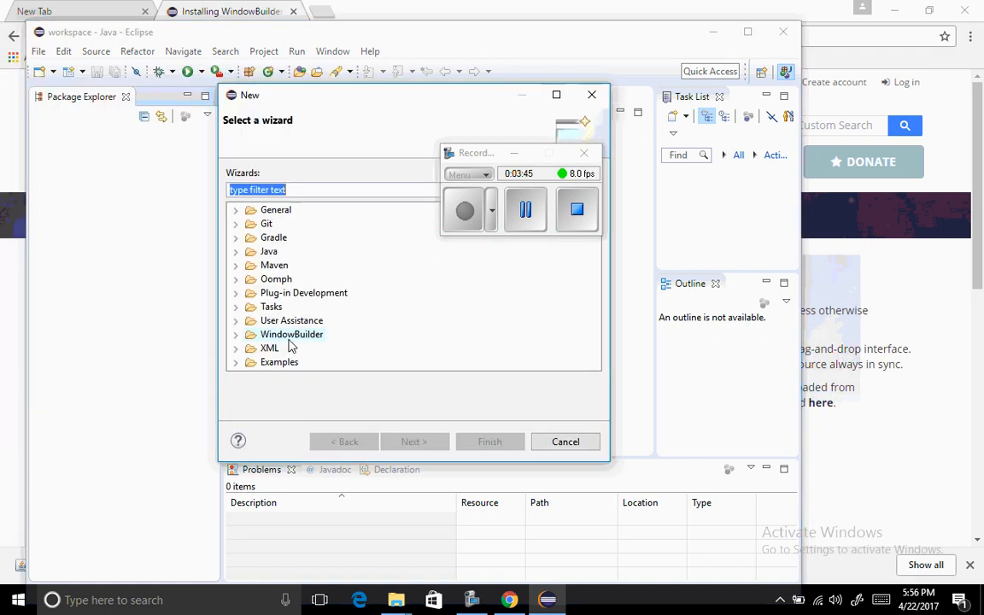
click(284, 339)
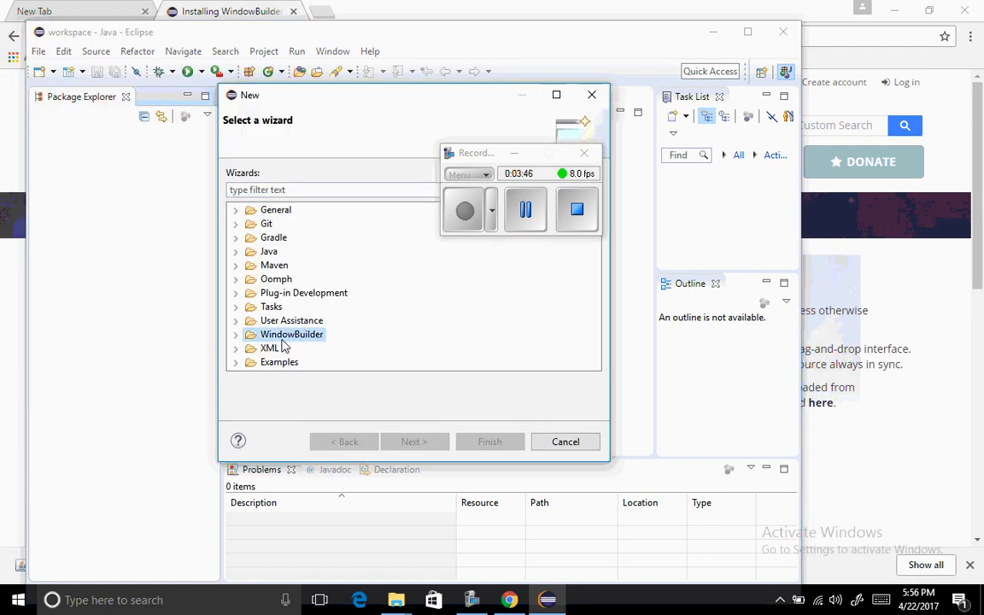
click(236, 334)
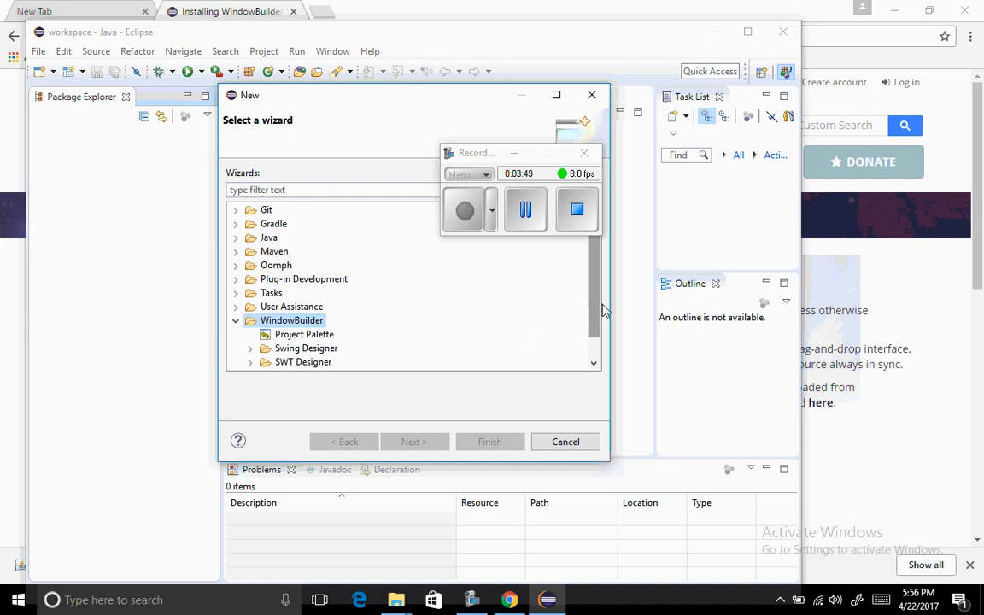
drag(597, 312, 597, 330)
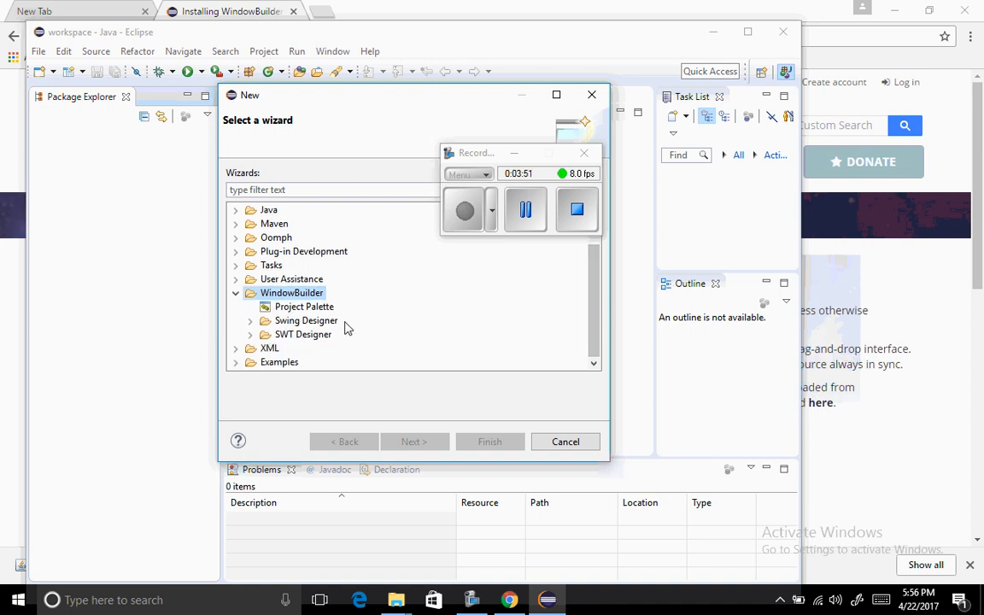
click(251, 321)
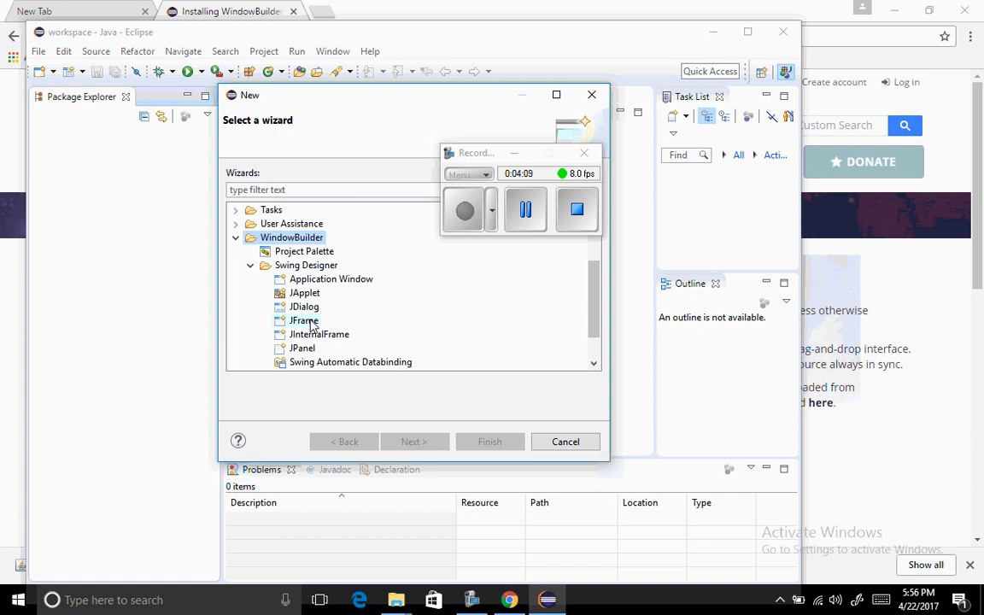
click(315, 282)
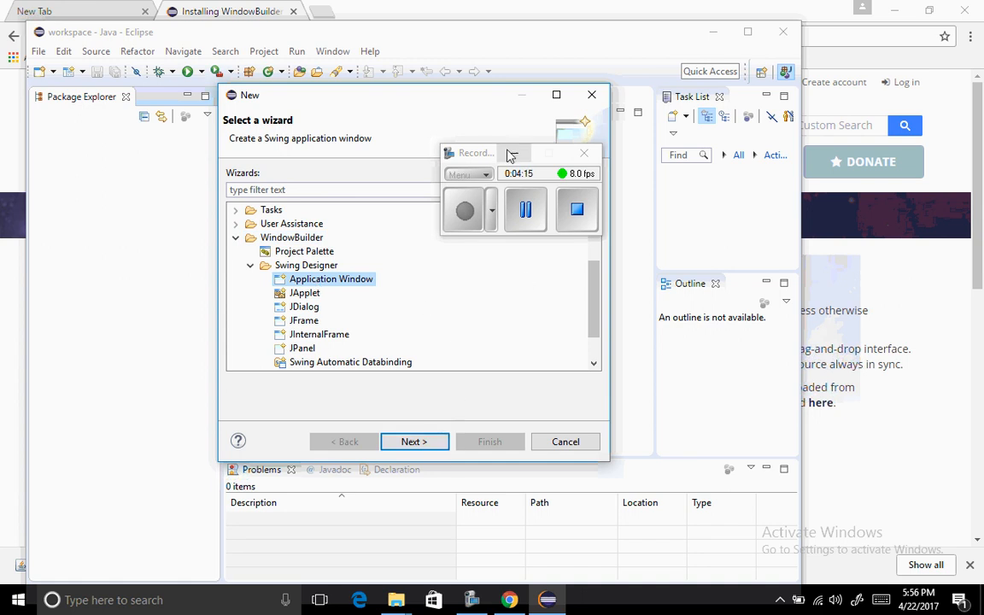
click(418, 440)
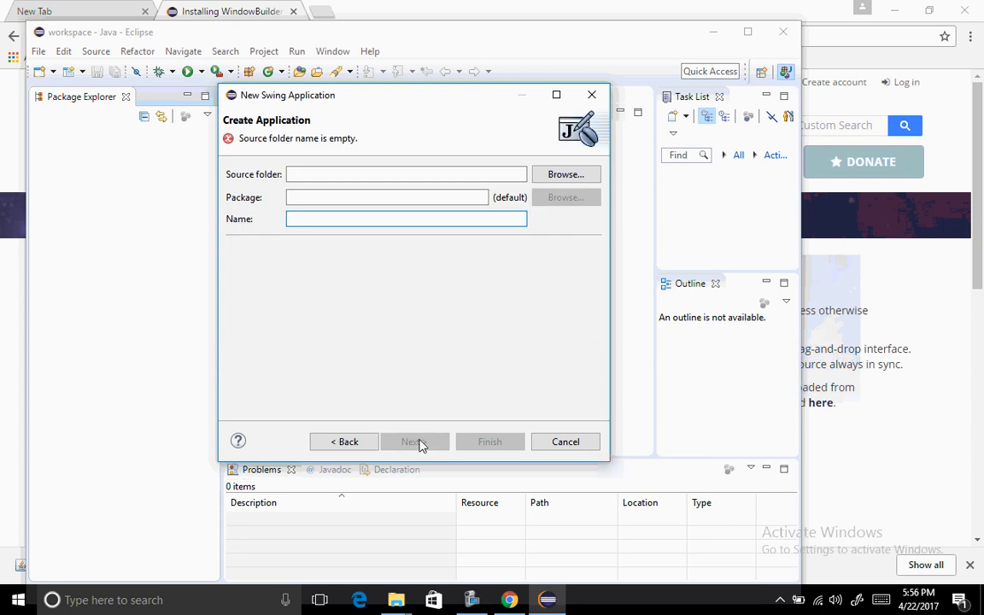
click(304, 173)
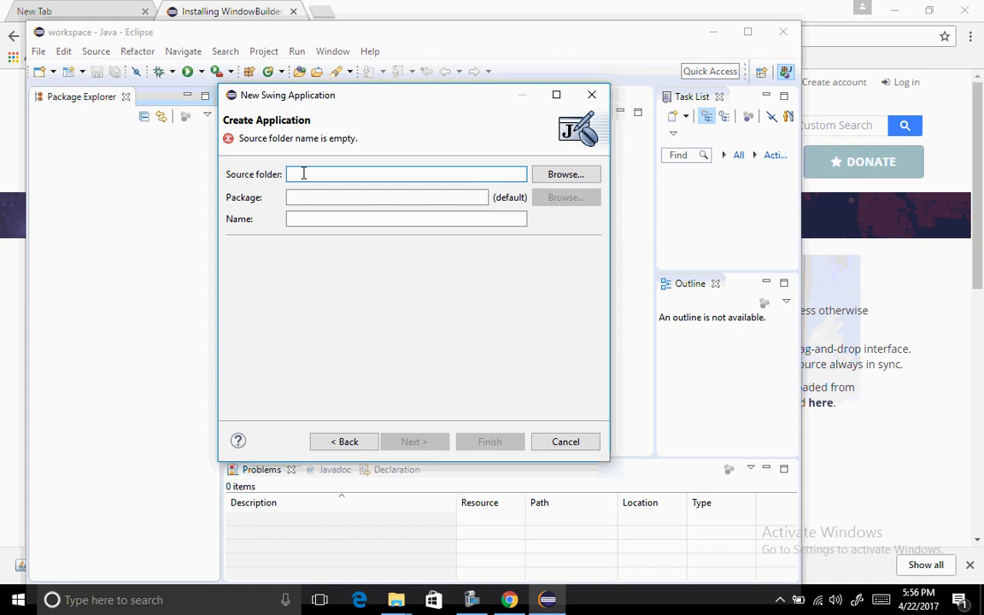
text(GUIT)
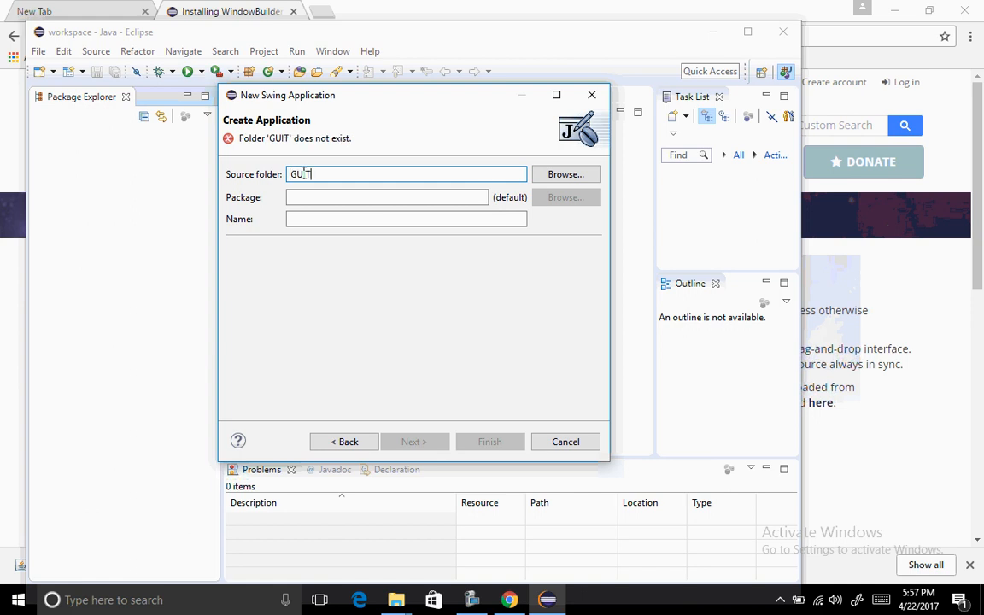
text(ry)
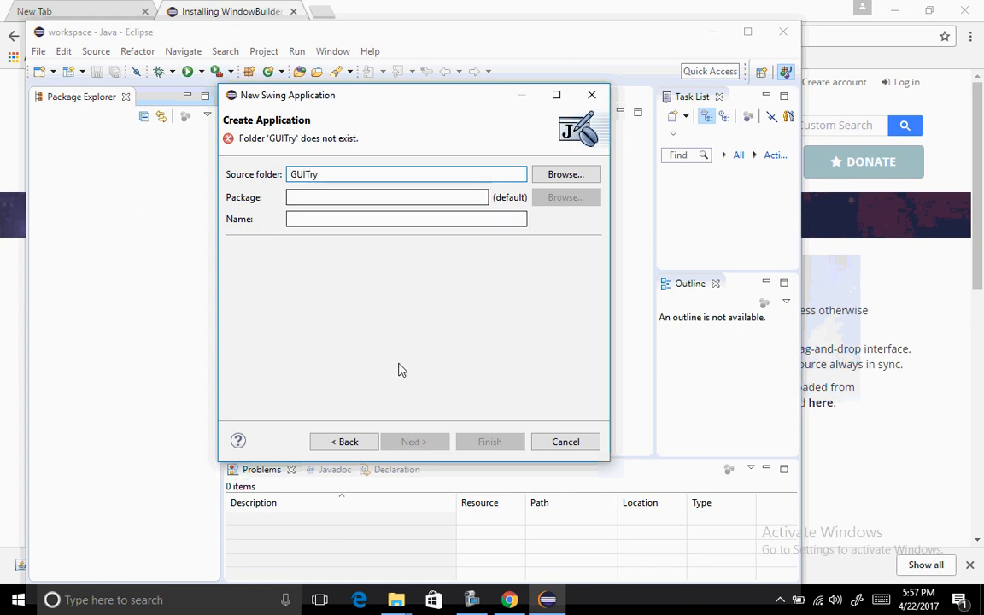
click(552, 181)
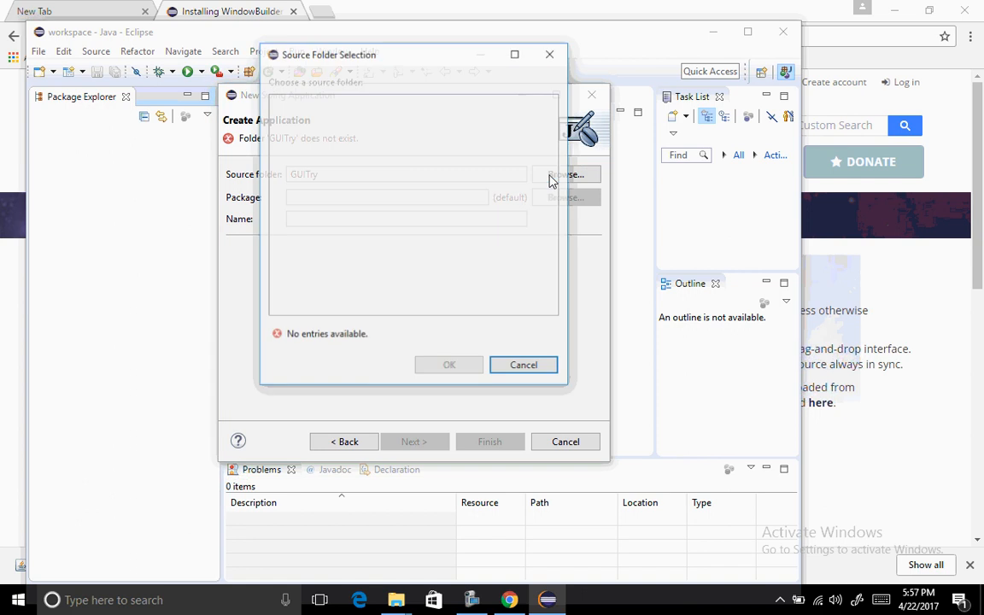
click(524, 366)
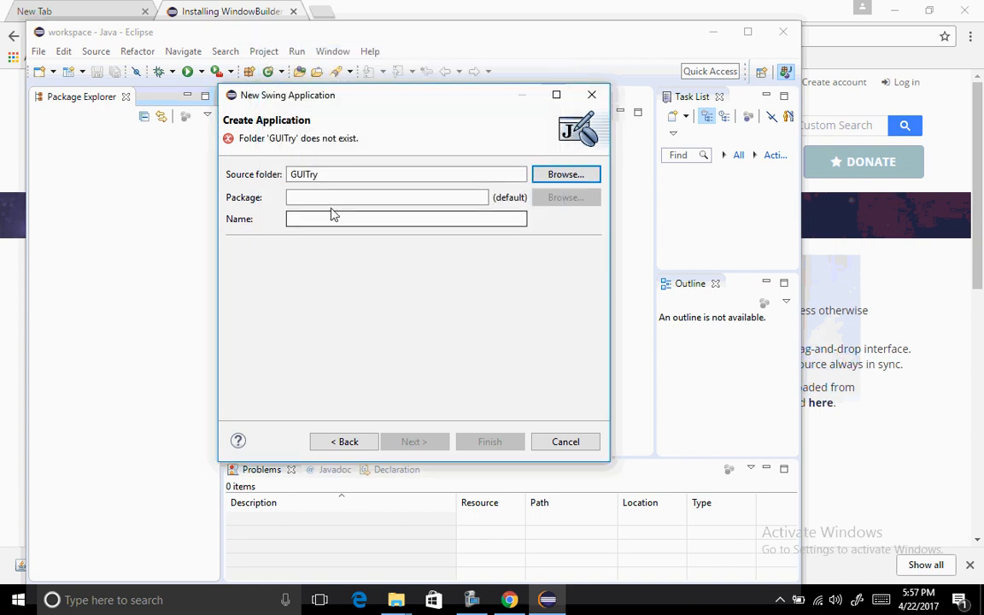
click(320, 196)
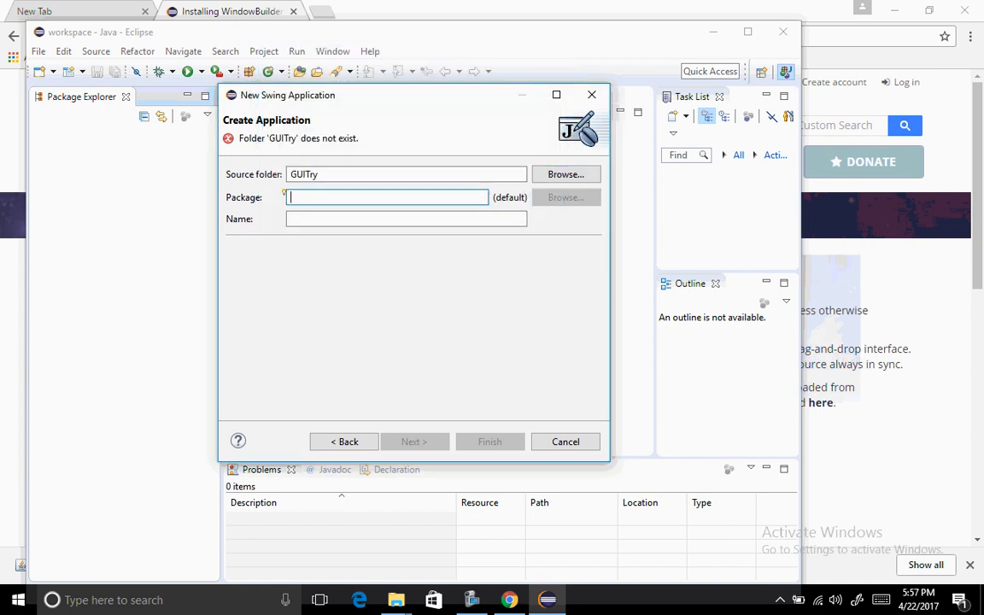
text(guitry)
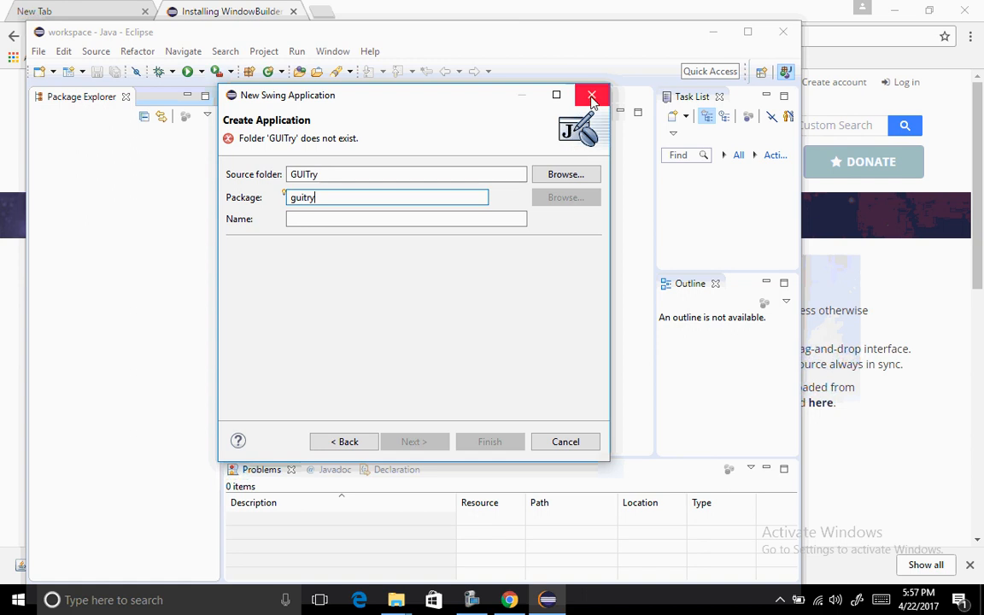
click(592, 97)
Create a new Java project named "guitry" with the default location and settings
click(40, 53)
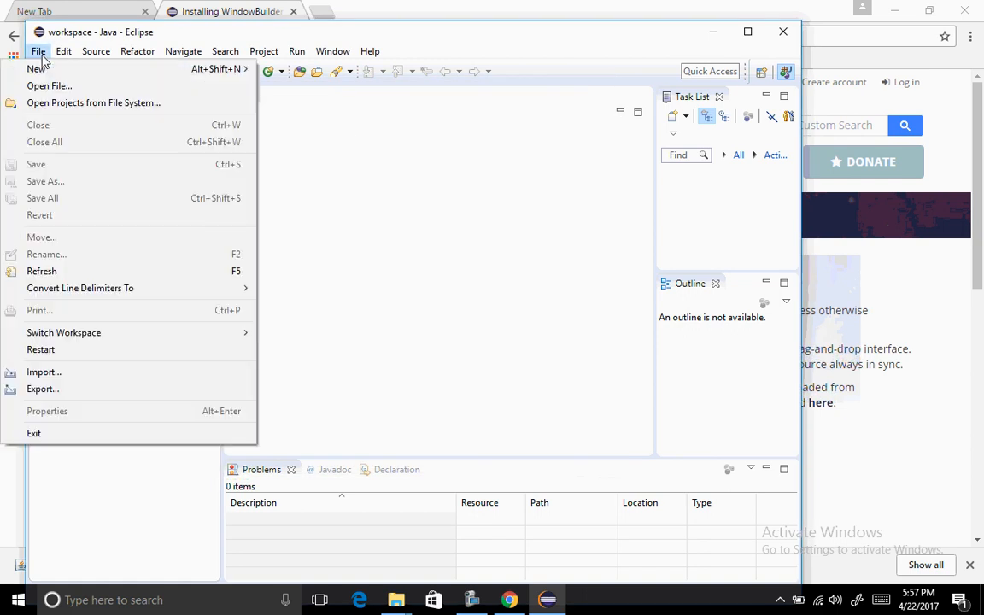
mouse_move(38, 70)
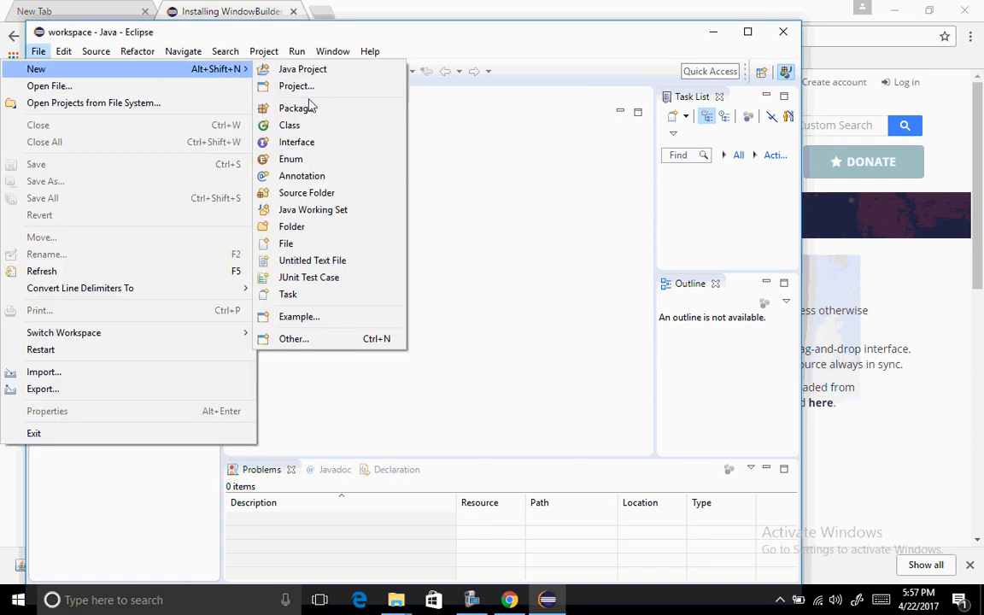
click(302, 70)
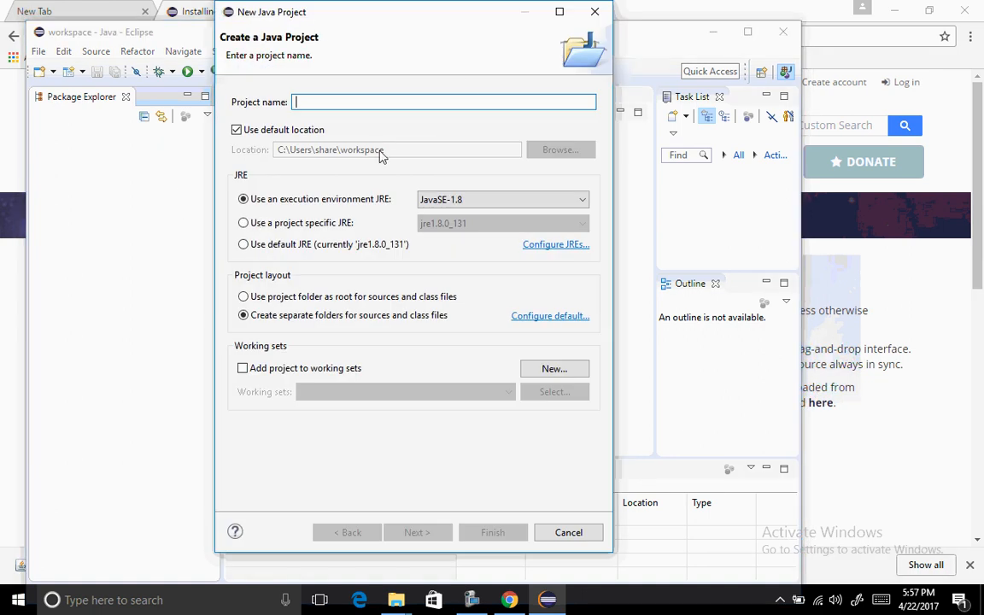
text(guitry)
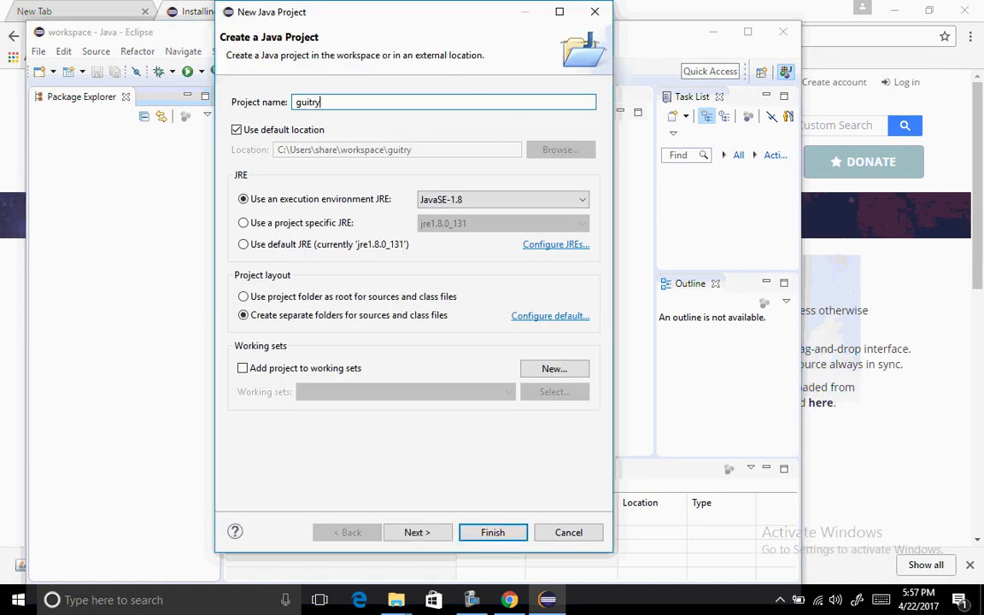
click(491, 536)
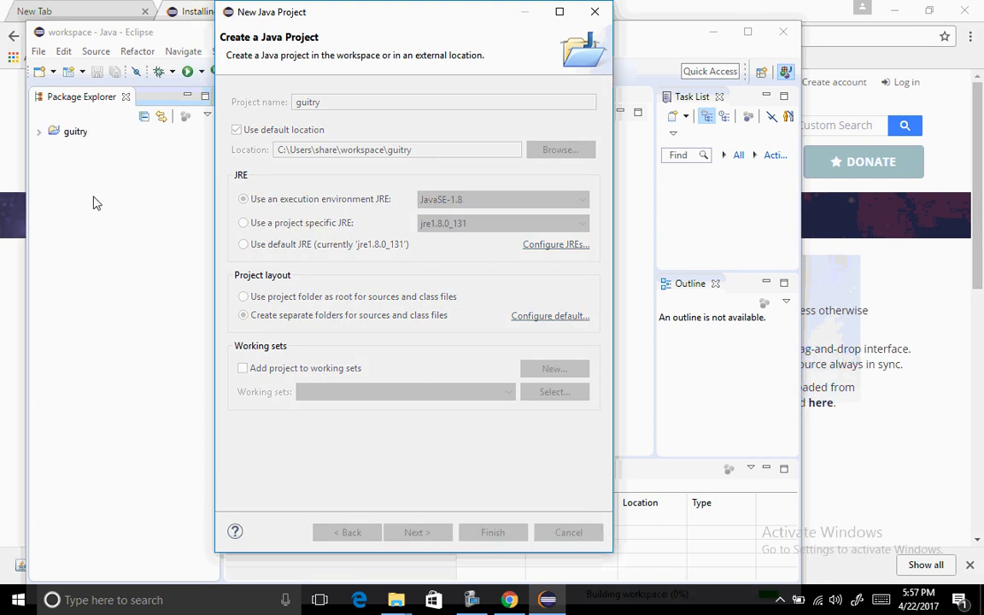
Start the WindowBuilder Swing Designer wizard for a new Application Window in the guitry project's src folder
click(39, 133)
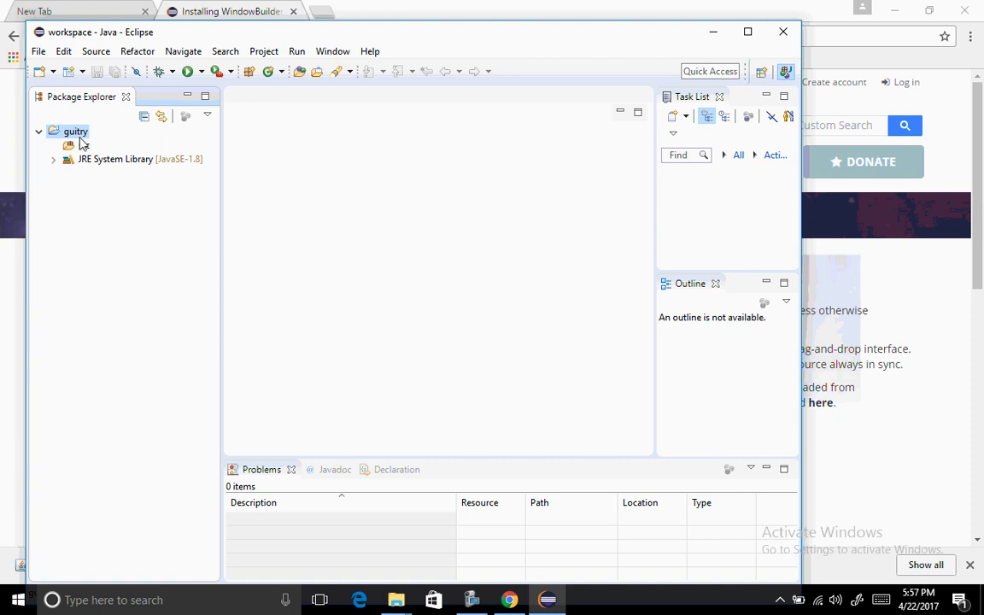
click(83, 145)
click(39, 53)
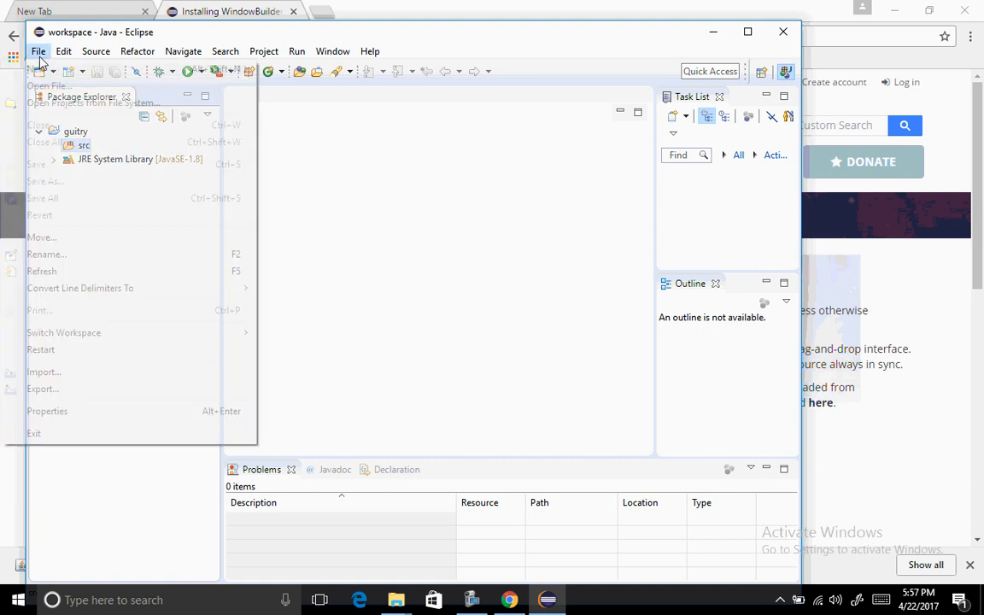
mouse_move(38, 72)
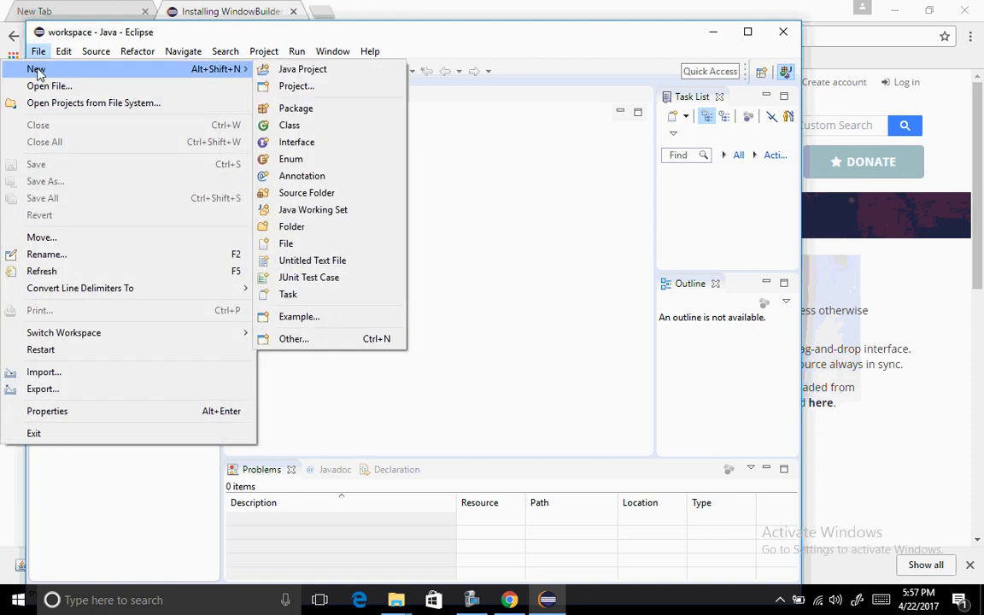
click(294, 339)
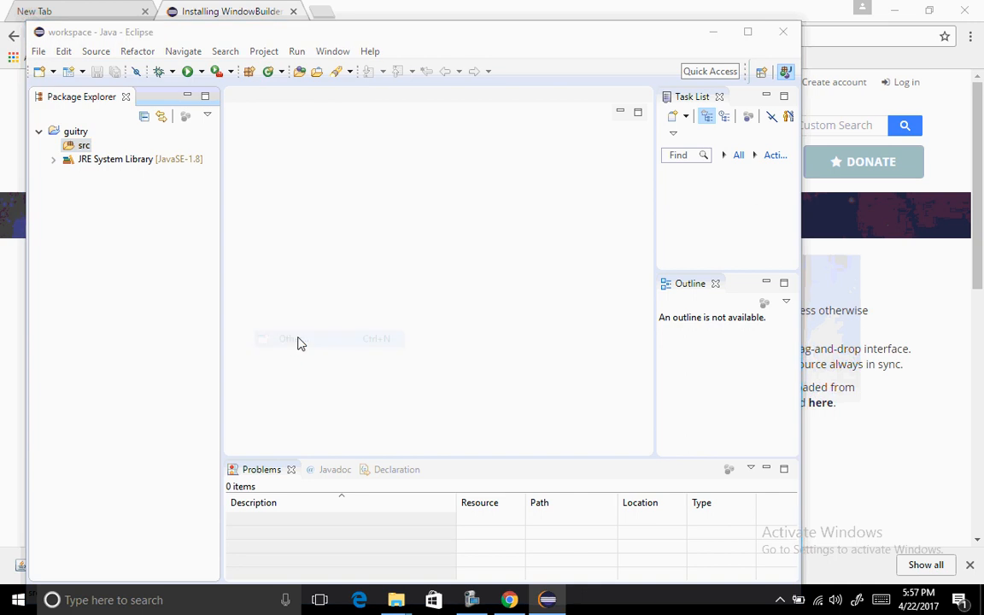
click(238, 337)
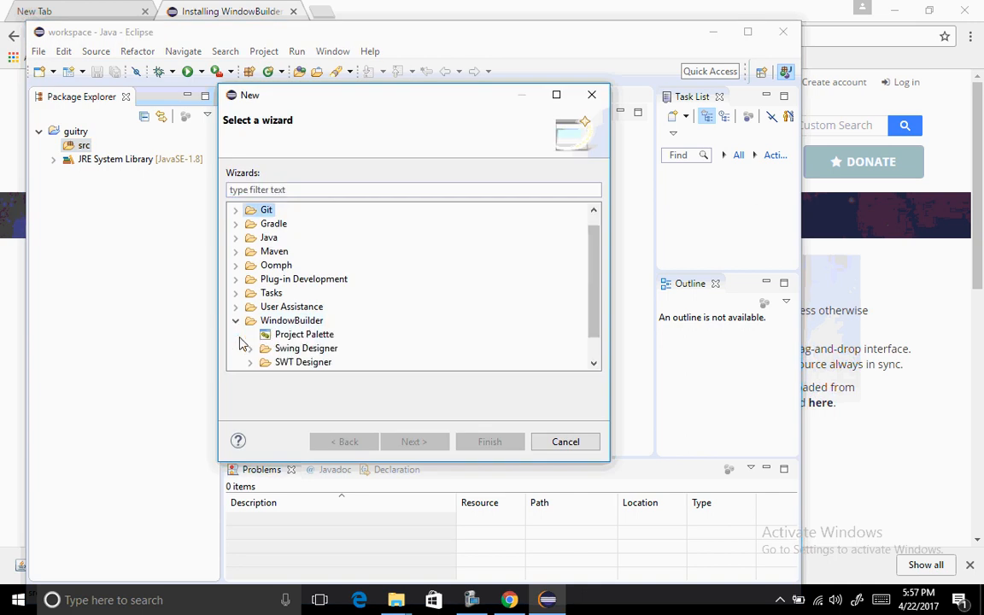
click(251, 349)
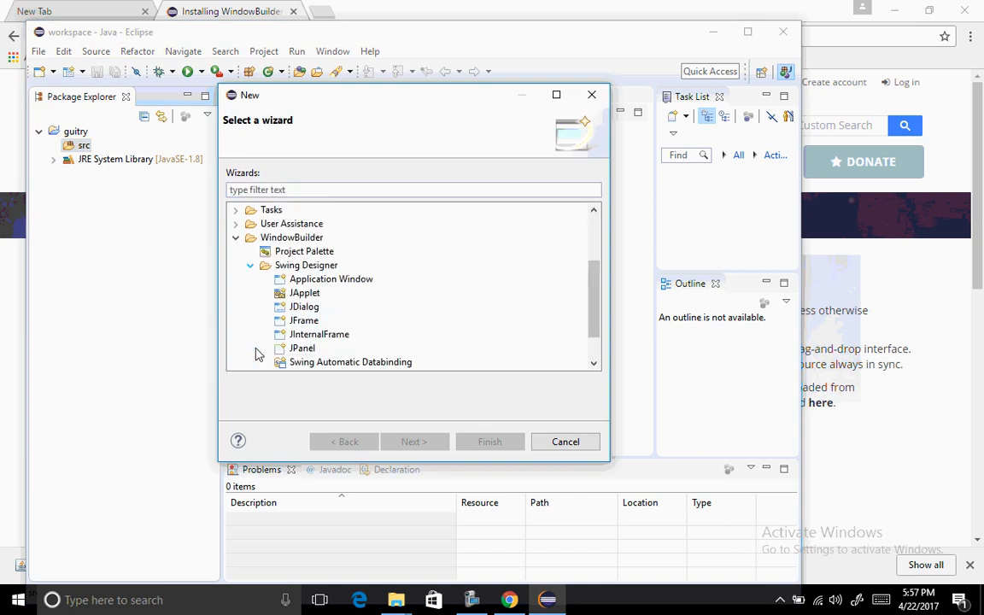
click(336, 287)
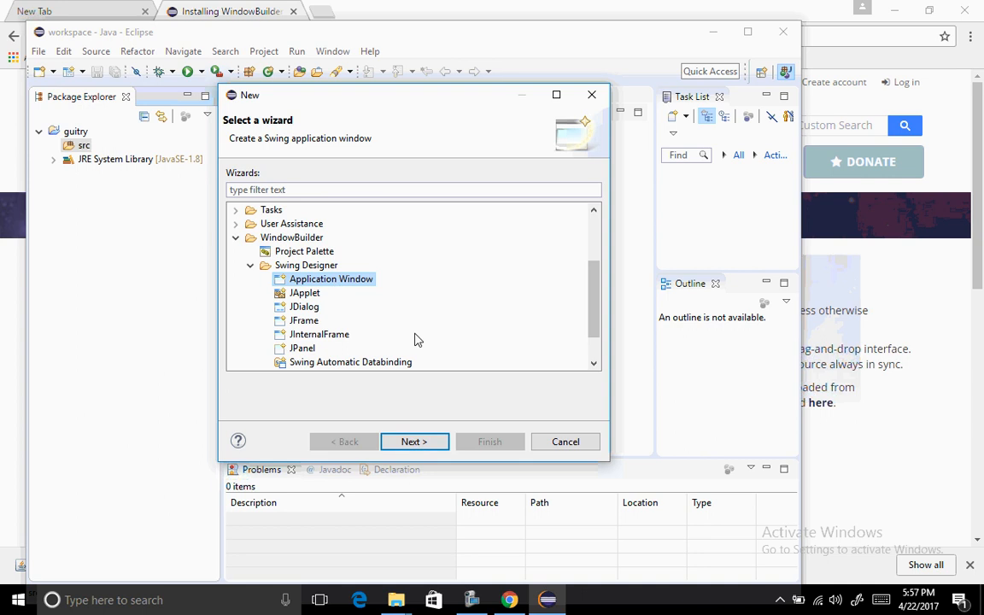
click(414, 441)
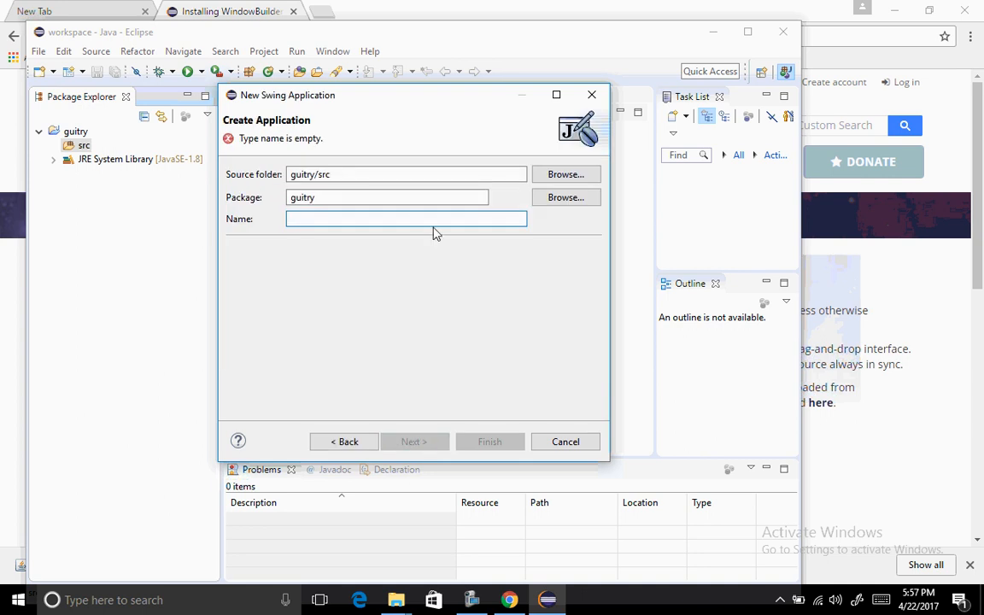
Name the new Swing application window class "GUITry1" and finish the wizard
text(TGUI)
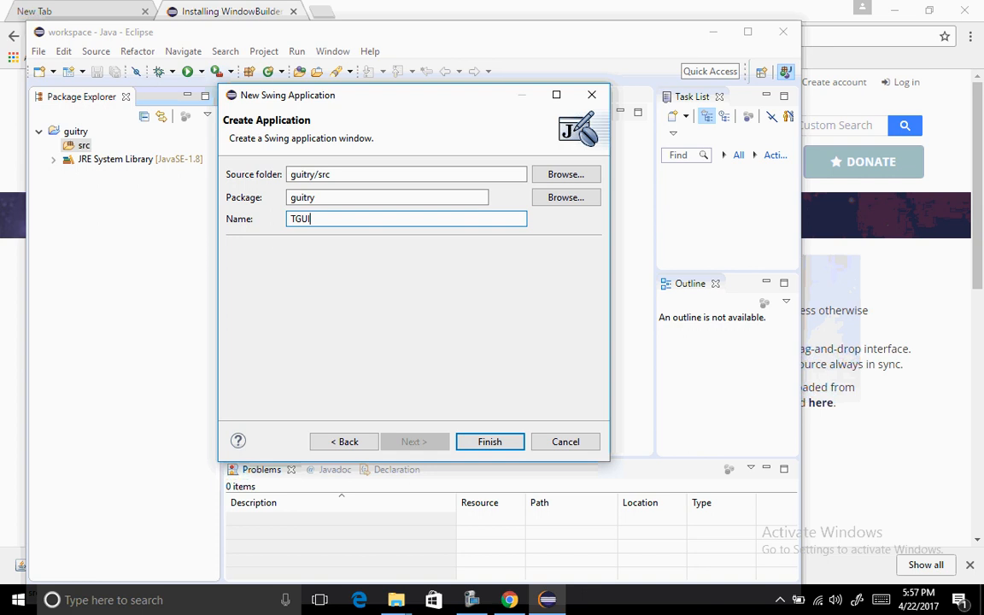
drag(321, 219, 272, 214)
text(GUITry1)
click(488, 440)
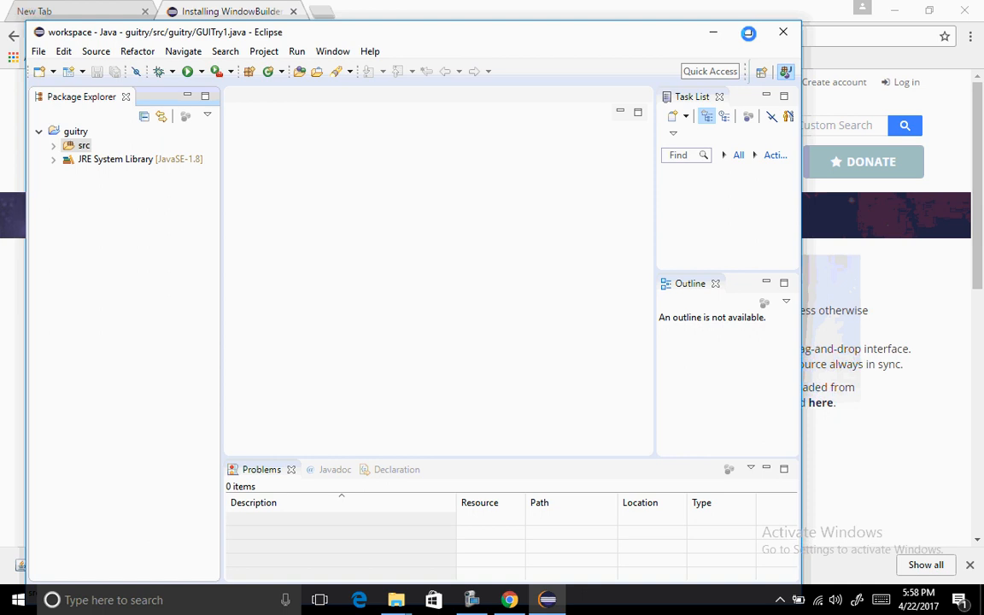
Maximize the Eclipse window and run the GUITry1 application from its source file
click(748, 33)
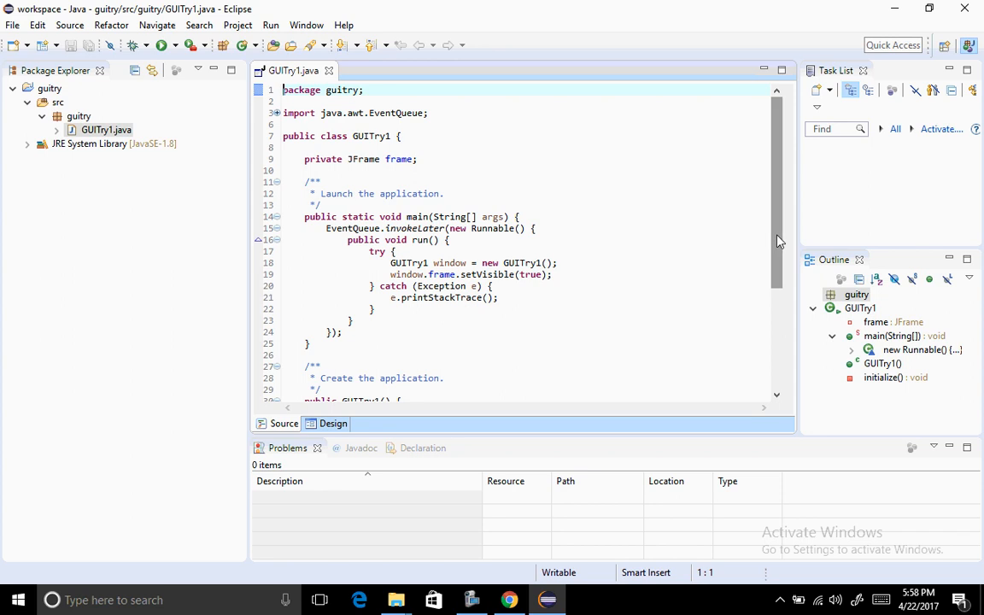
drag(777, 237, 776, 185)
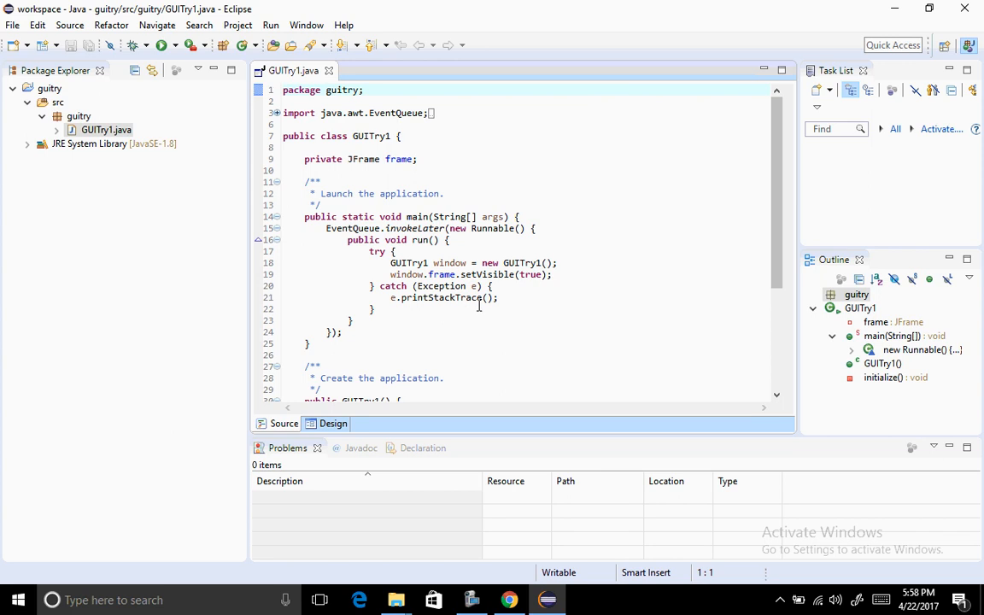
click(161, 47)
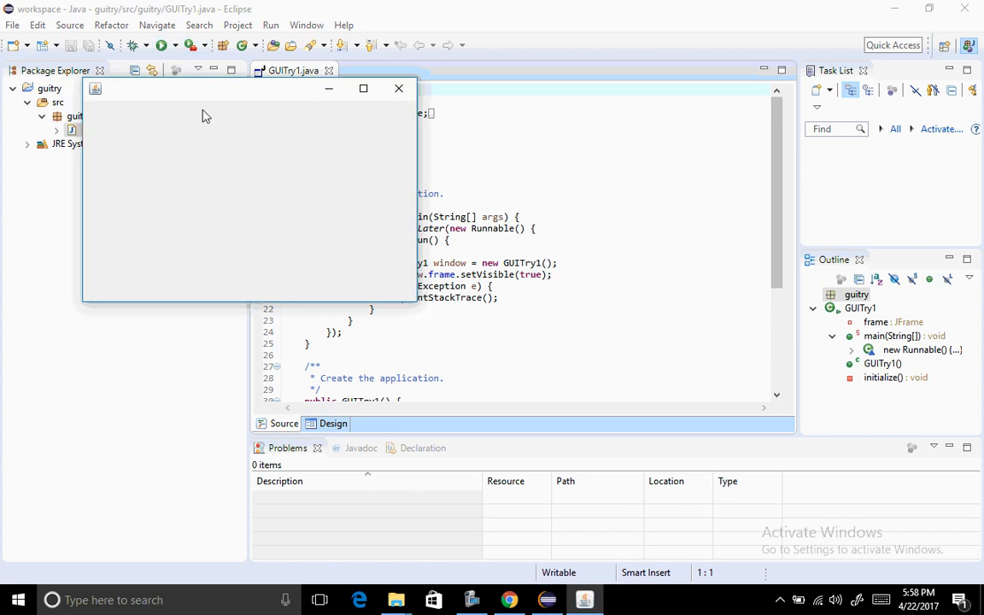
Close the running application window and review the generated GUITry1 source code
click(396, 89)
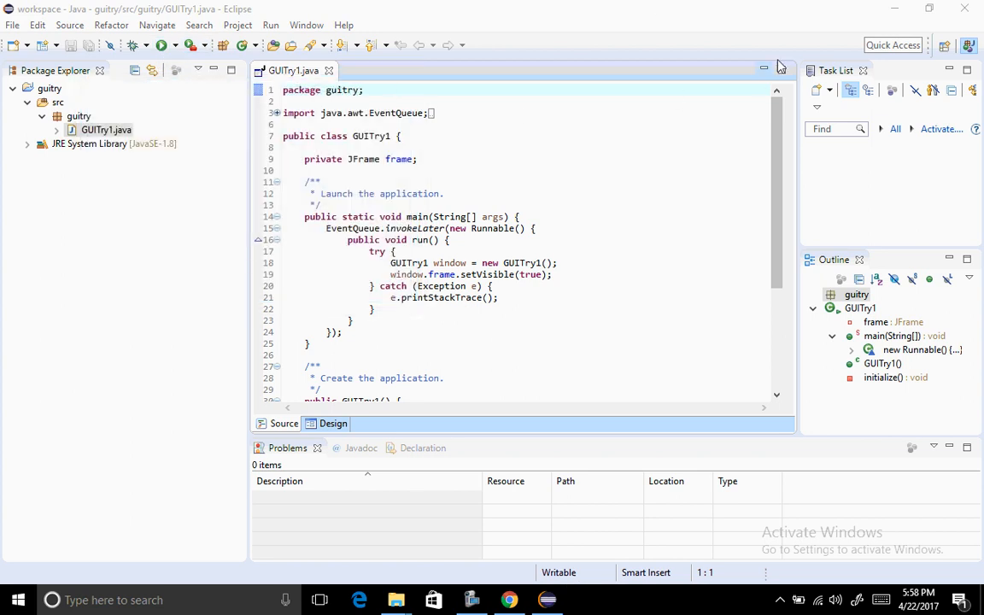
drag(777, 106, 775, 215)
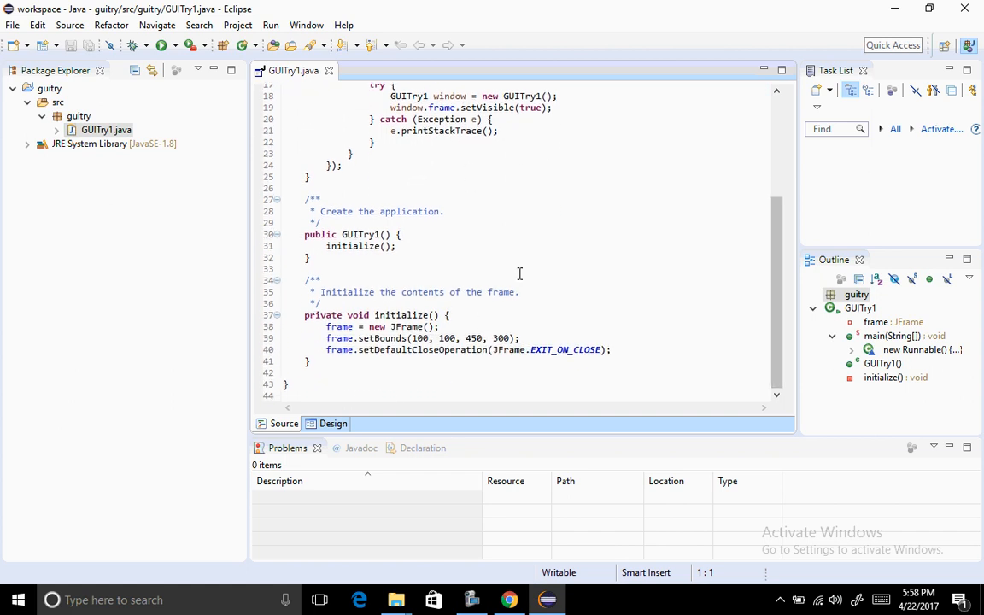
scroll(766, 223, up, 5)
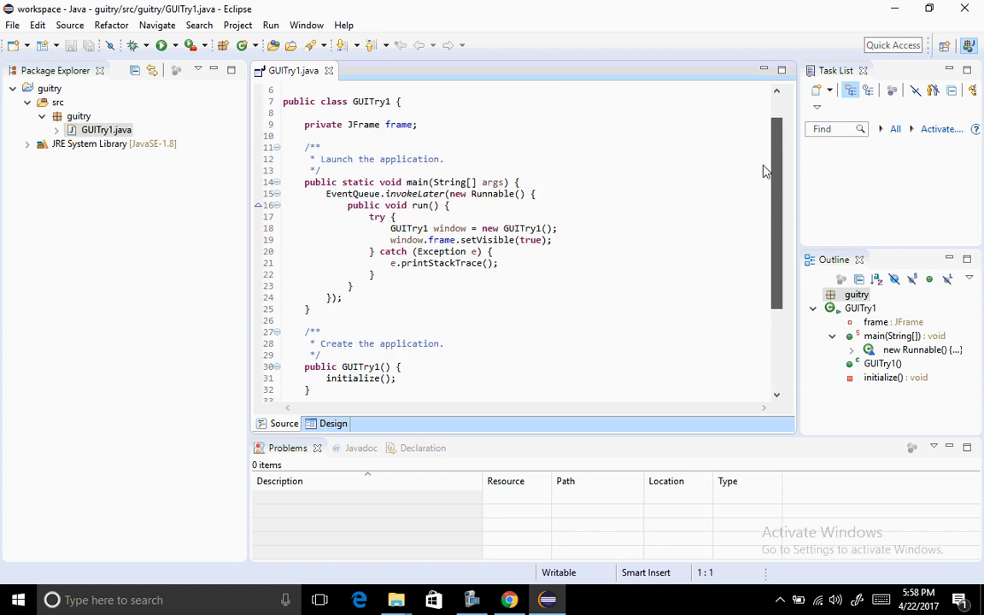
In the visual design of GUITry1, add a JButton to the frame's West region and label it "click me"
click(333, 425)
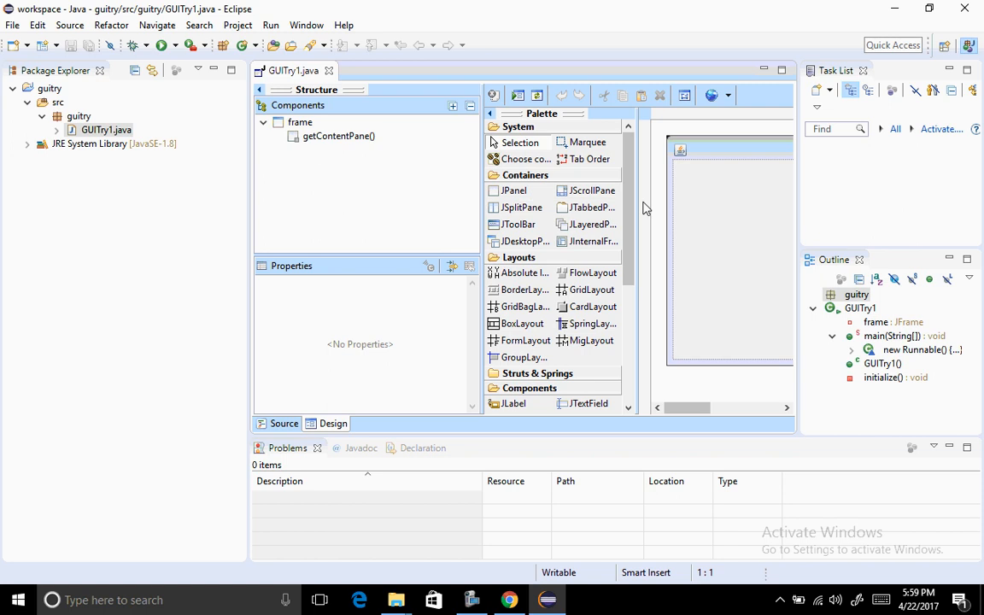
drag(626, 206, 630, 305)
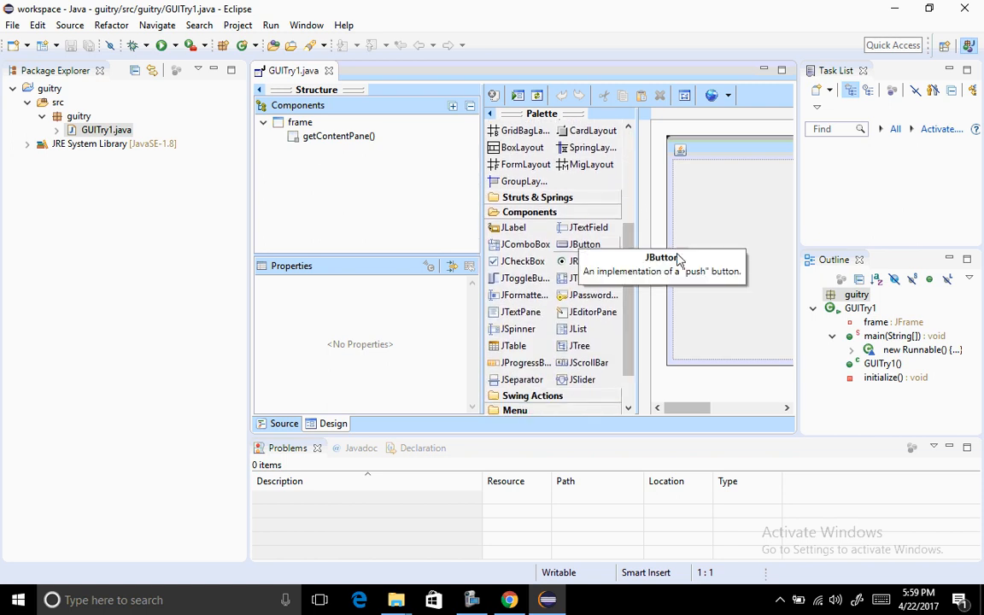
drag(693, 411, 596, 369)
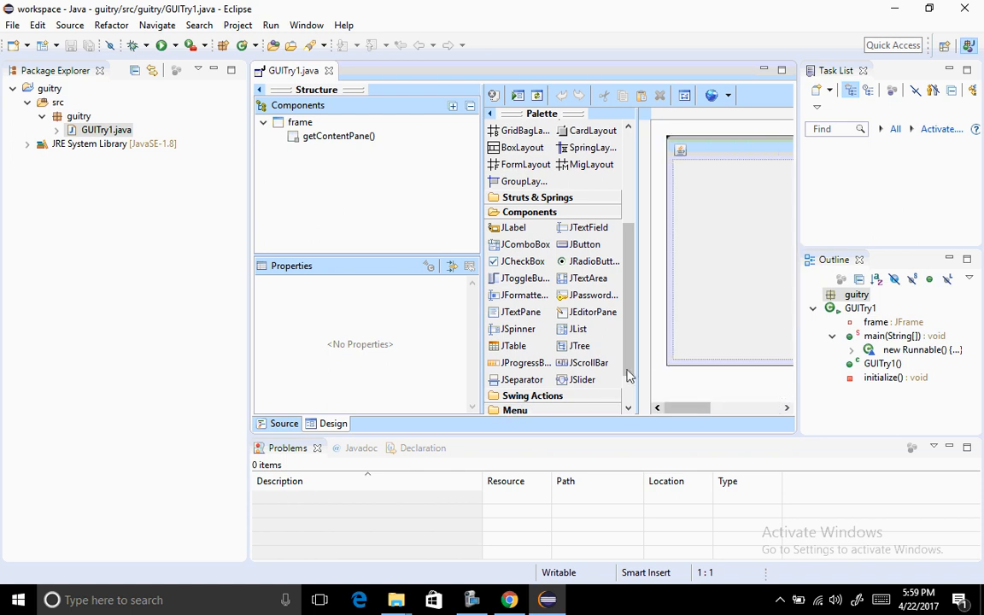
click(583, 246)
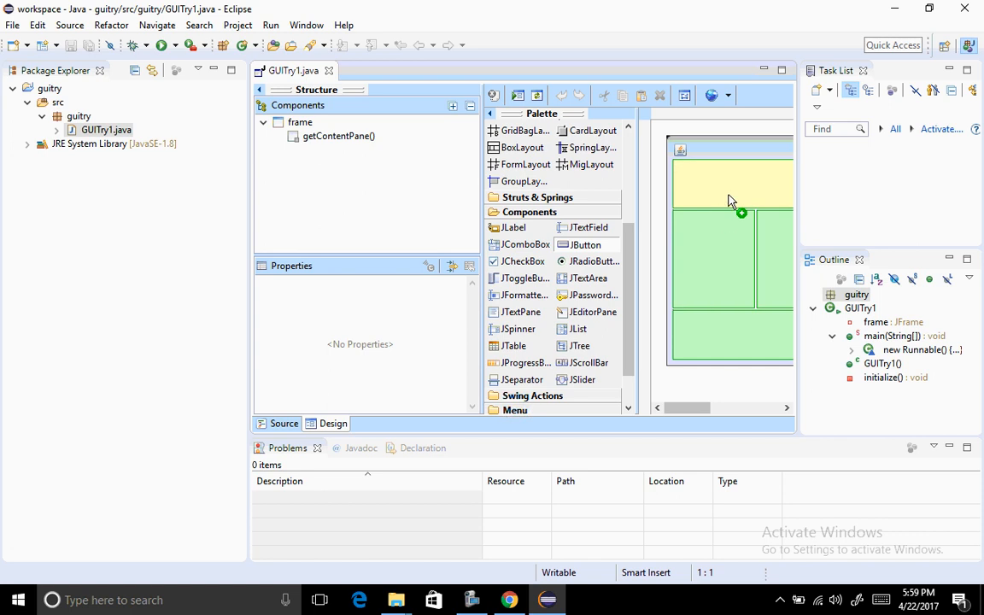
click(720, 246)
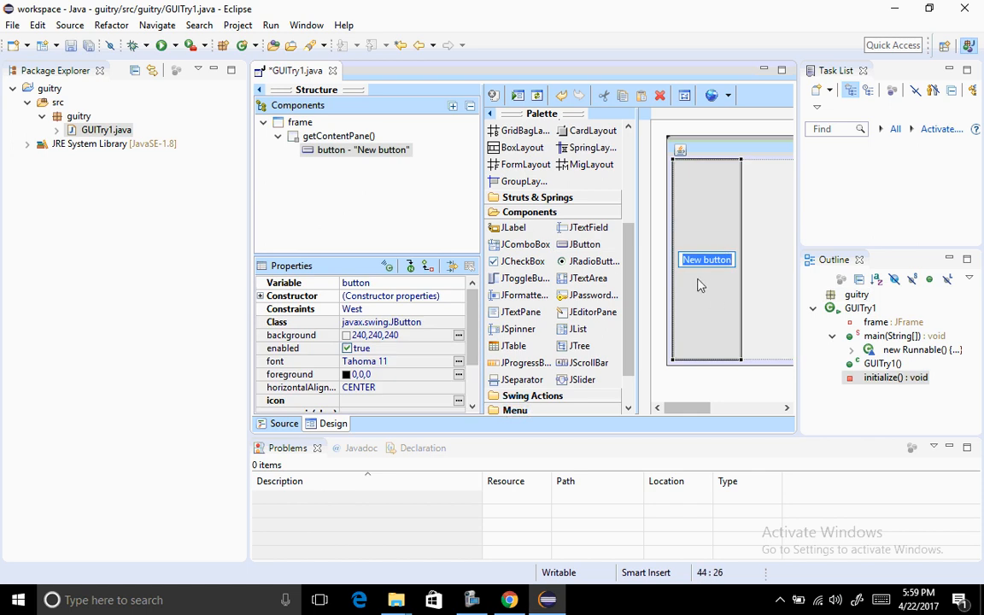
text(click me)
Examine the code generated for the "click me" button in initialize() and compare it with the visual design
click(285, 424)
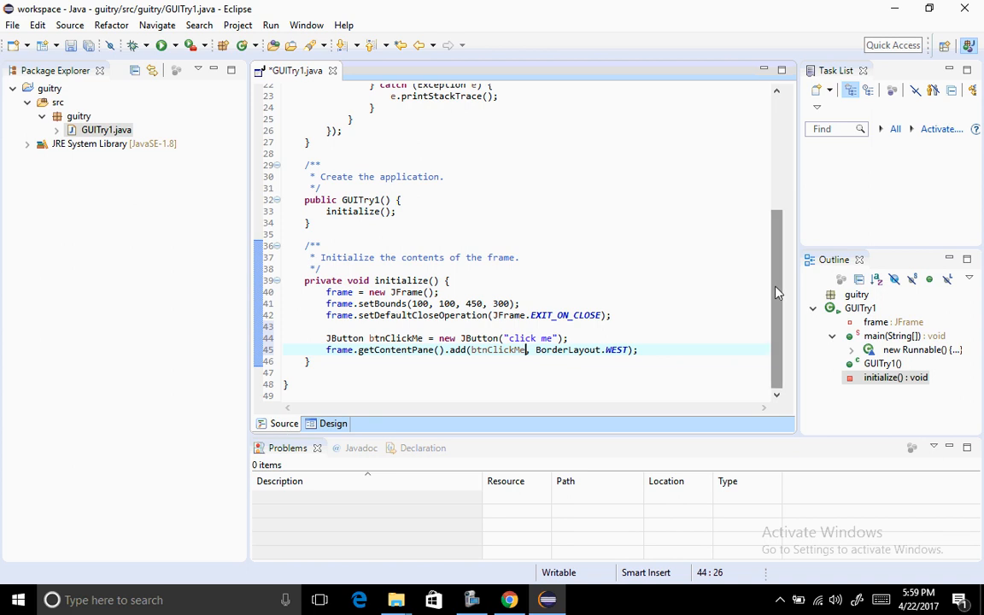
drag(777, 292, 789, 332)
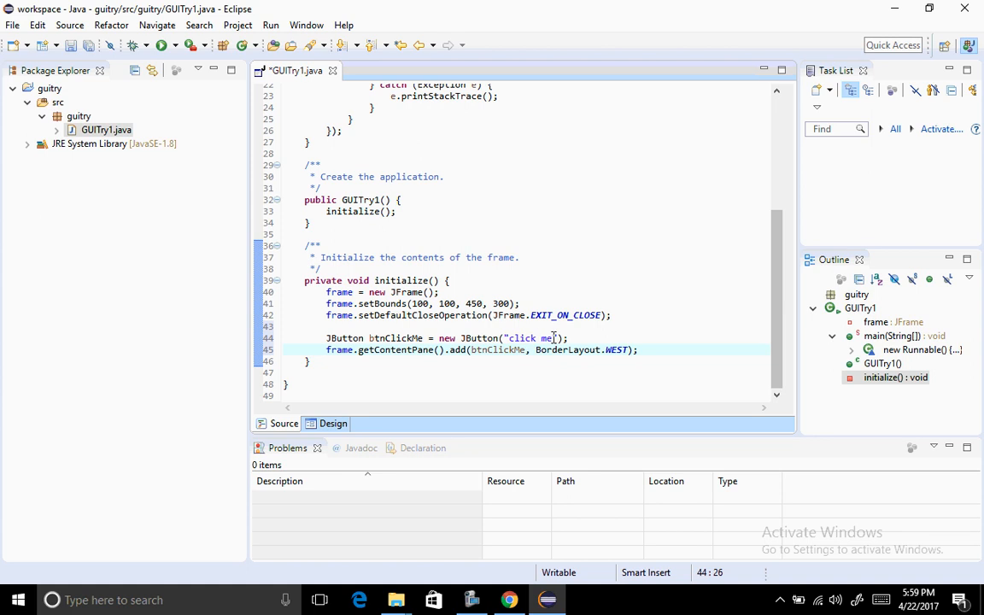
click(331, 423)
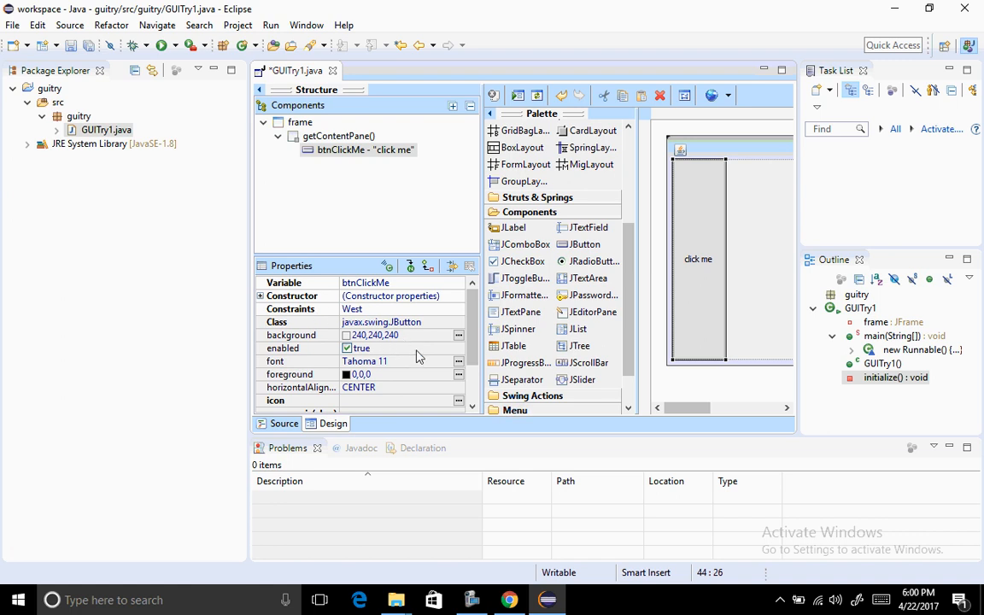
click(281, 425)
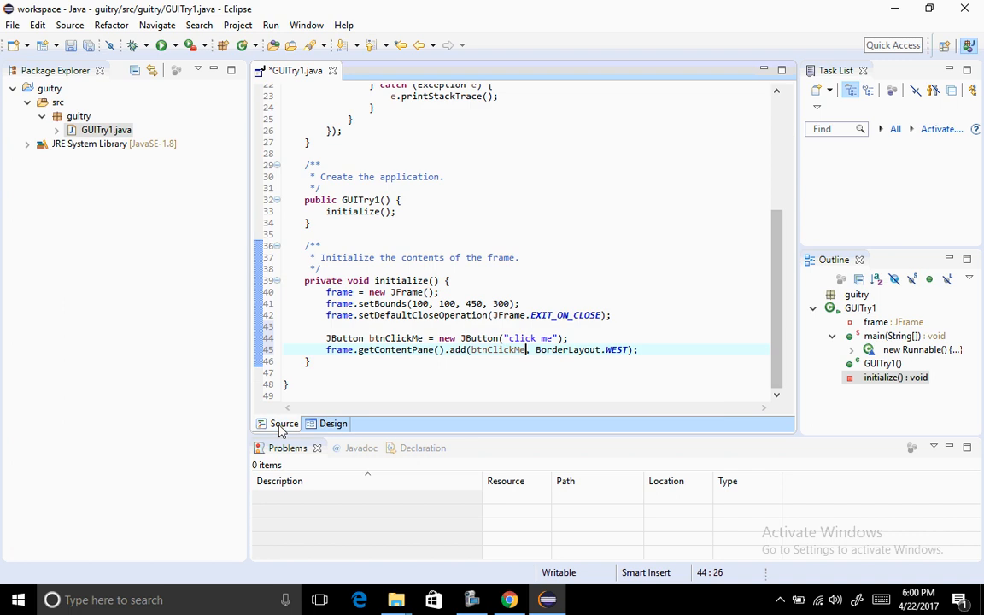
click(332, 424)
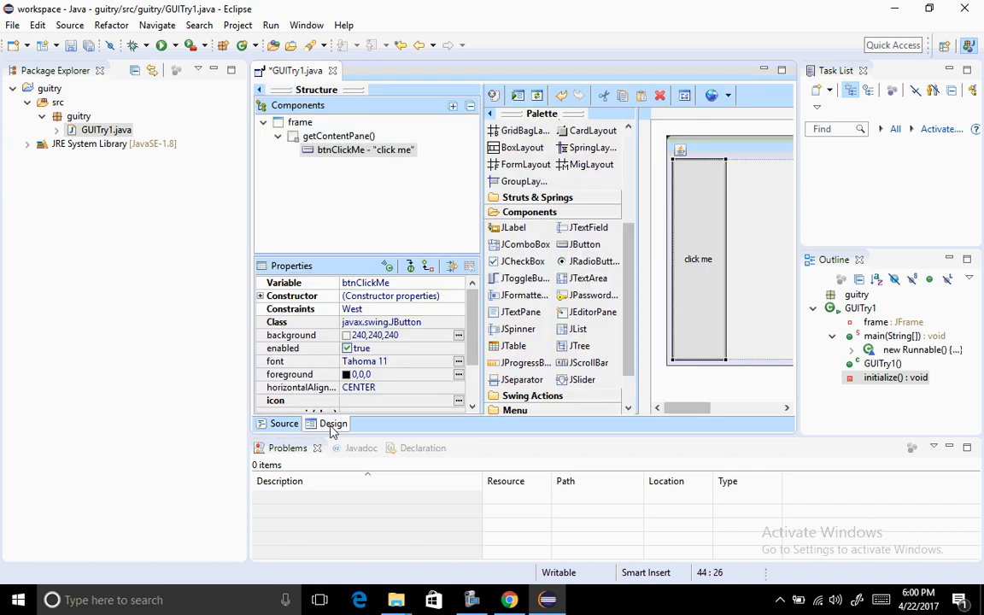
click(282, 425)
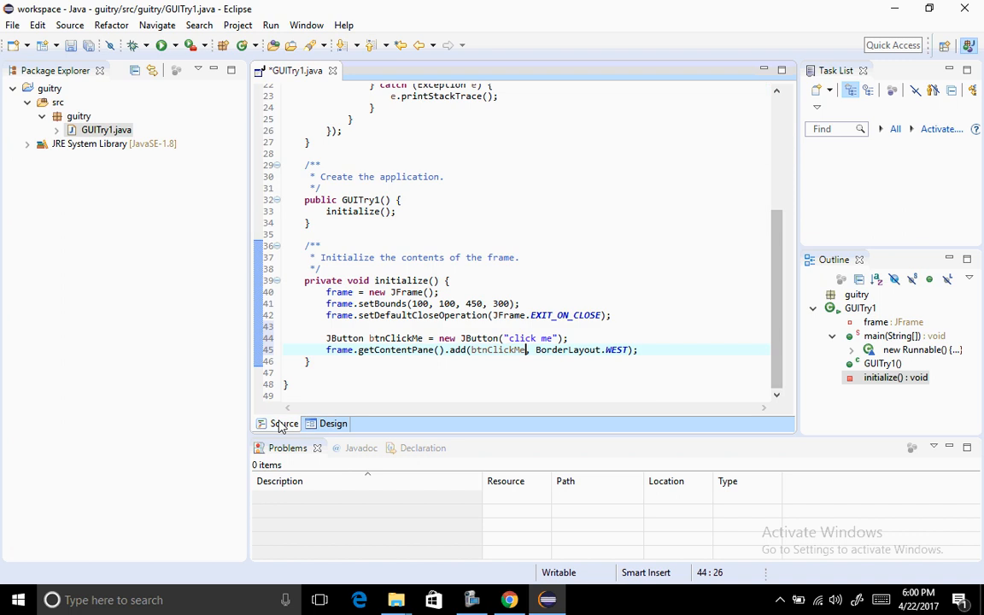
click(333, 424)
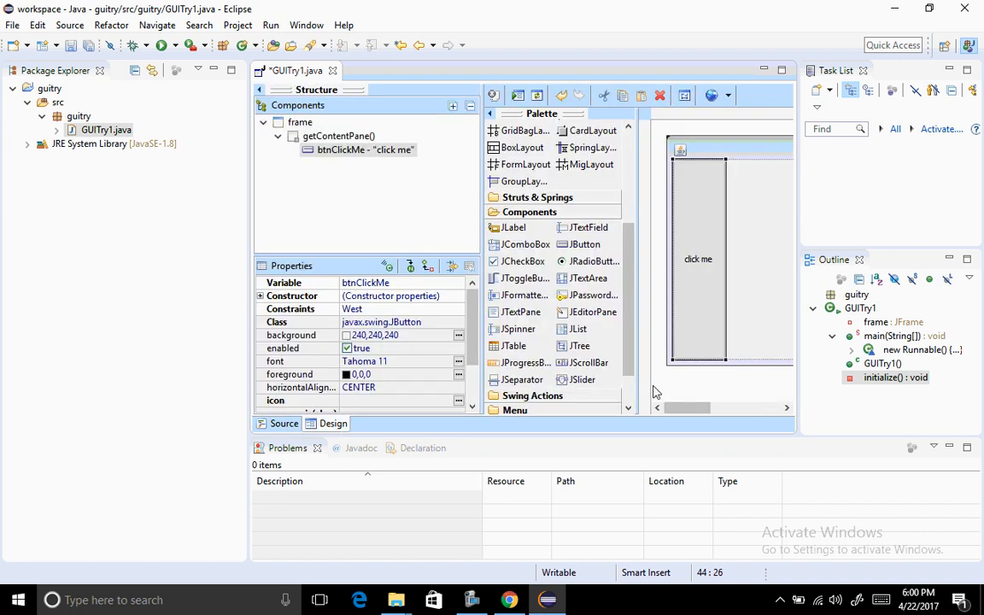
drag(689, 406, 628, 407)
scroll(633, 193, up, 3)
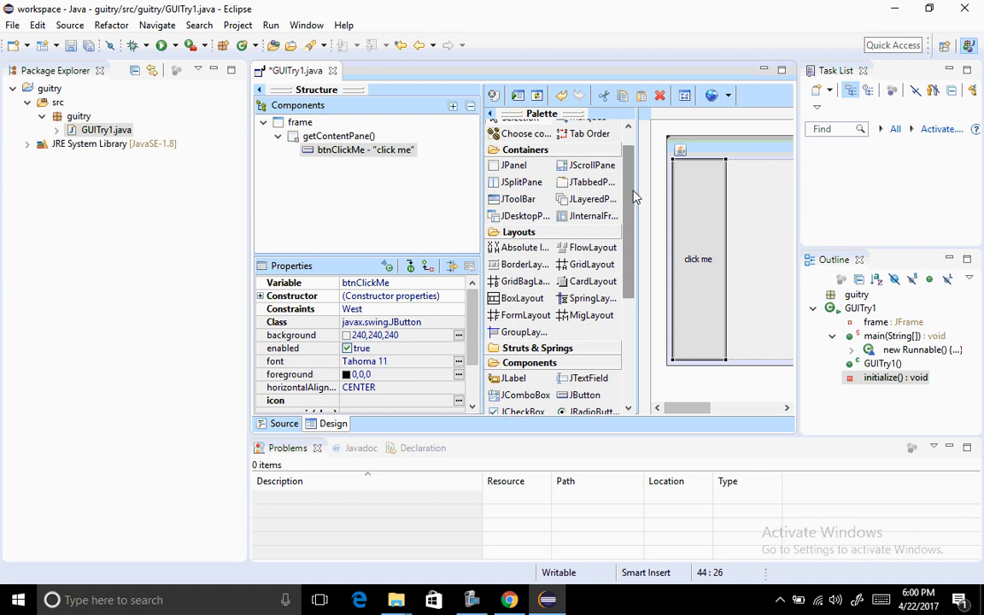
click(471, 603)
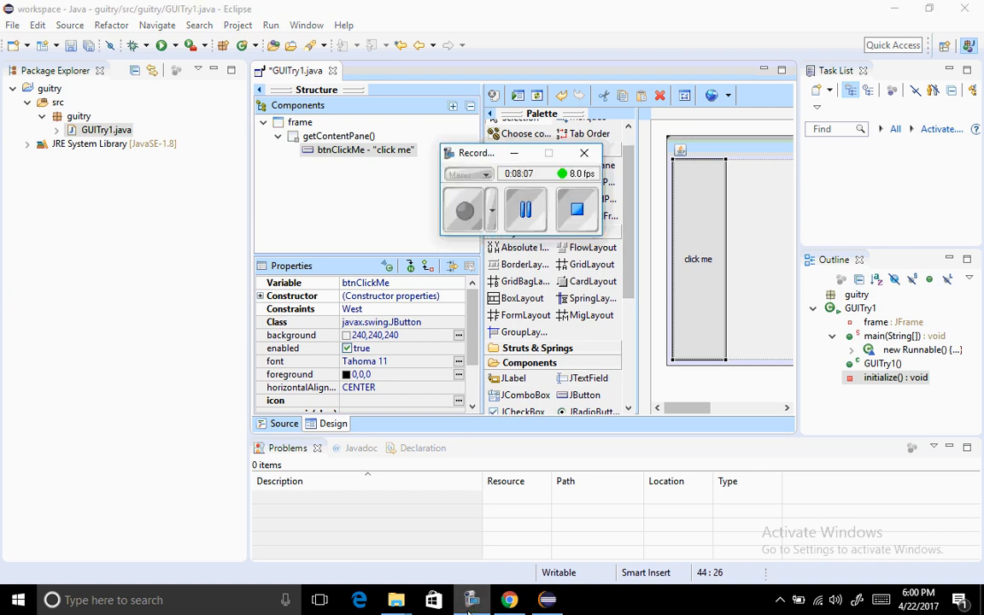